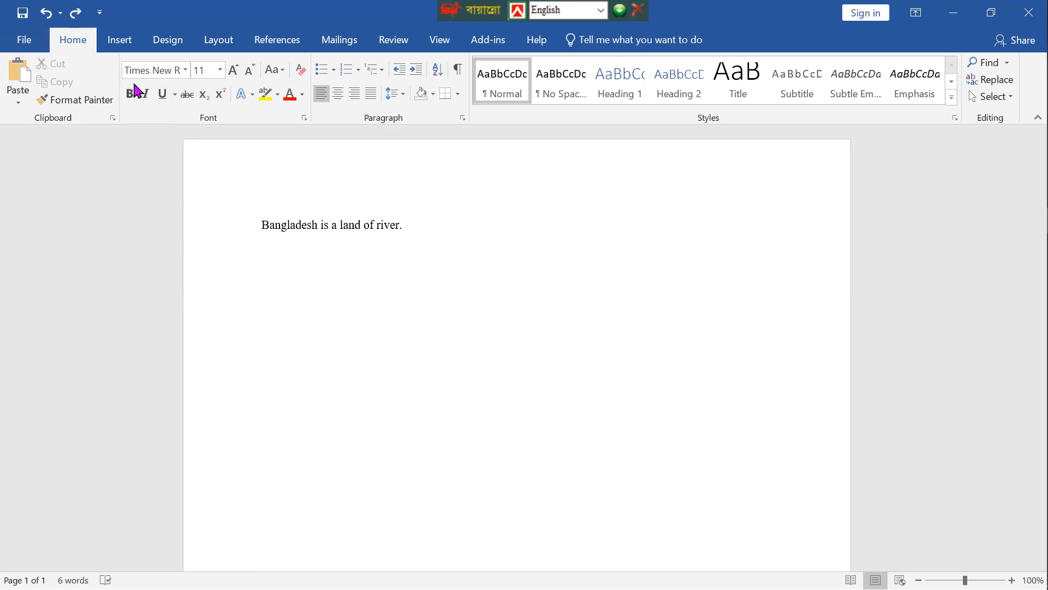
click(133, 95)
click(163, 94)
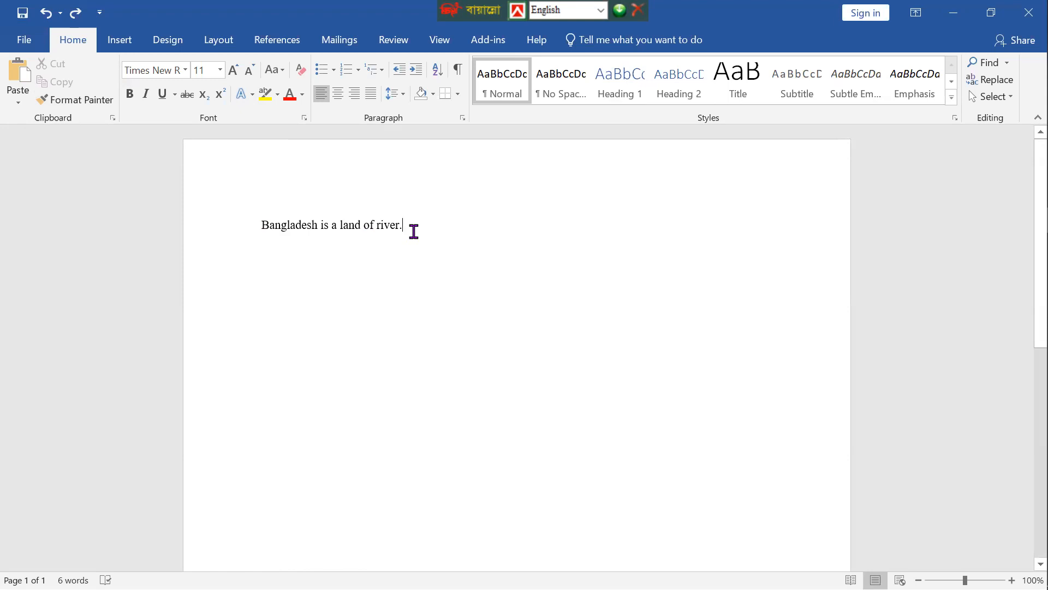
Step: Make the whole sentence "Bangladesh is a land of river." bold
drag(414, 231, 277, 234)
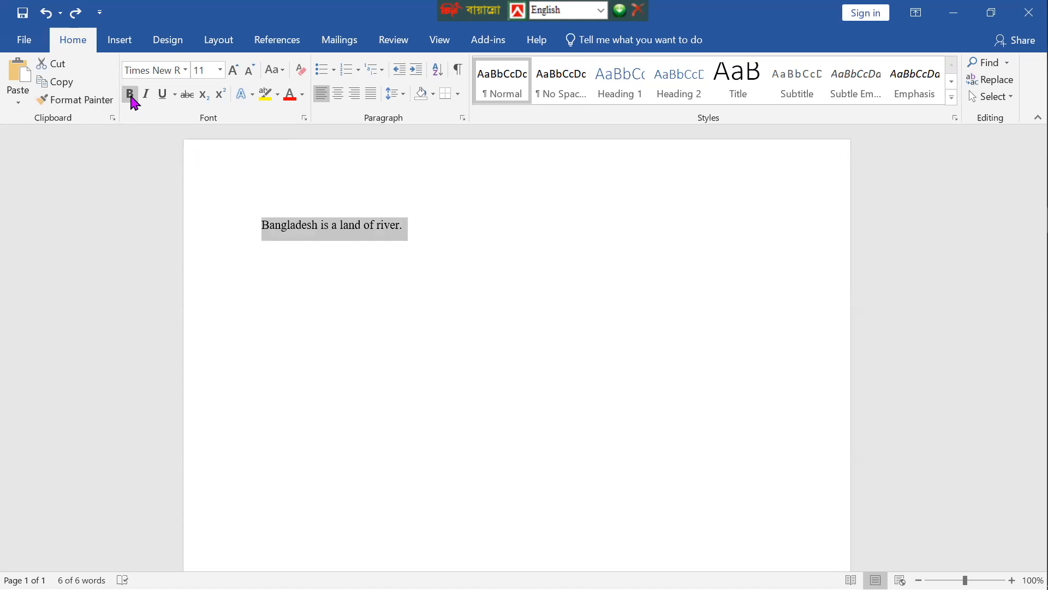
click(133, 101)
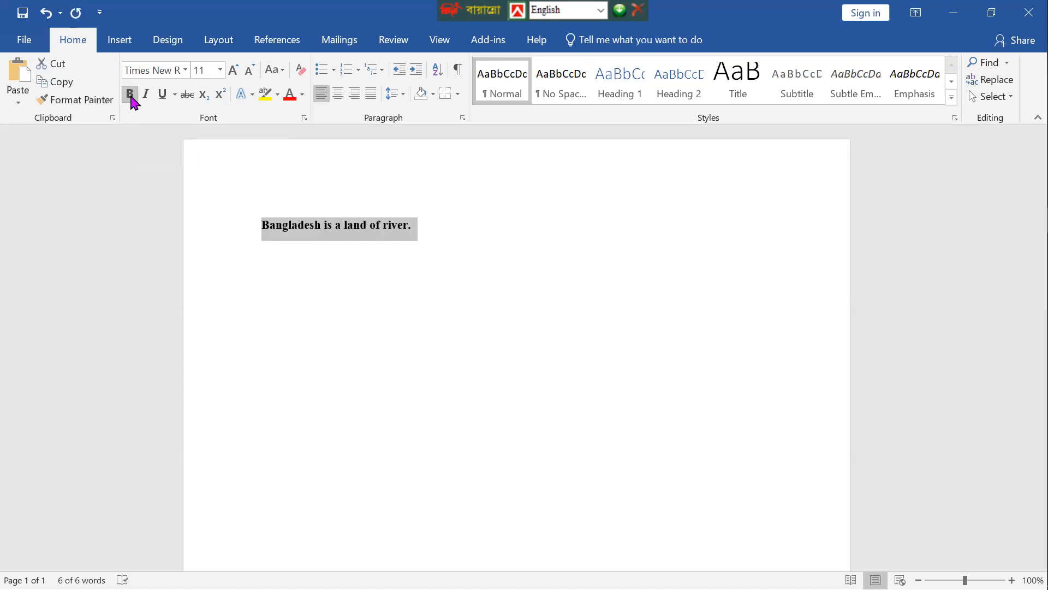
click(414, 241)
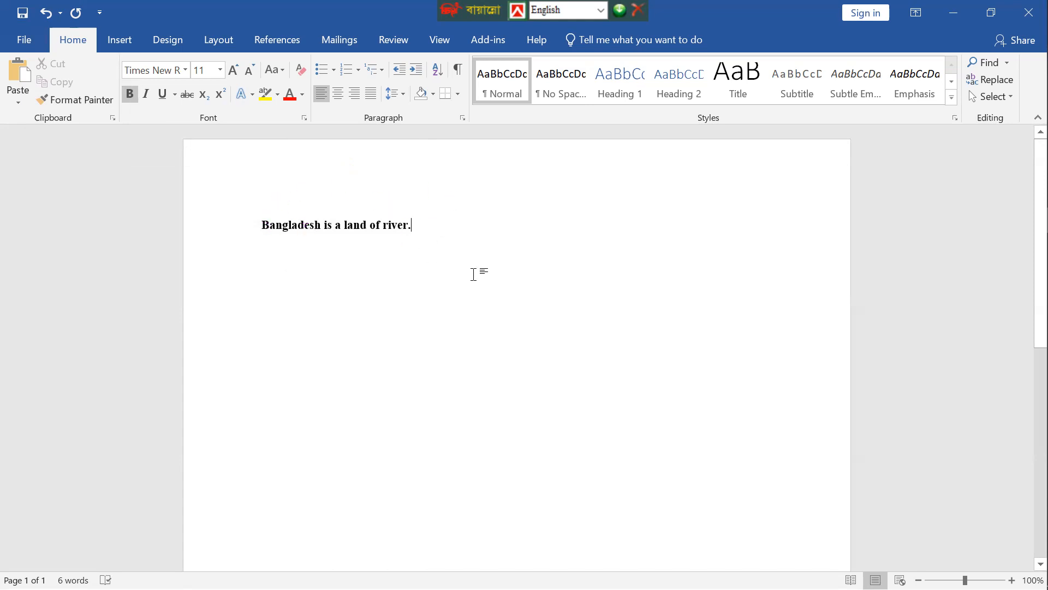
Step: Remove the bold formatting from the whole sentence
key(ctrl+b)
drag(389, 231, 265, 234)
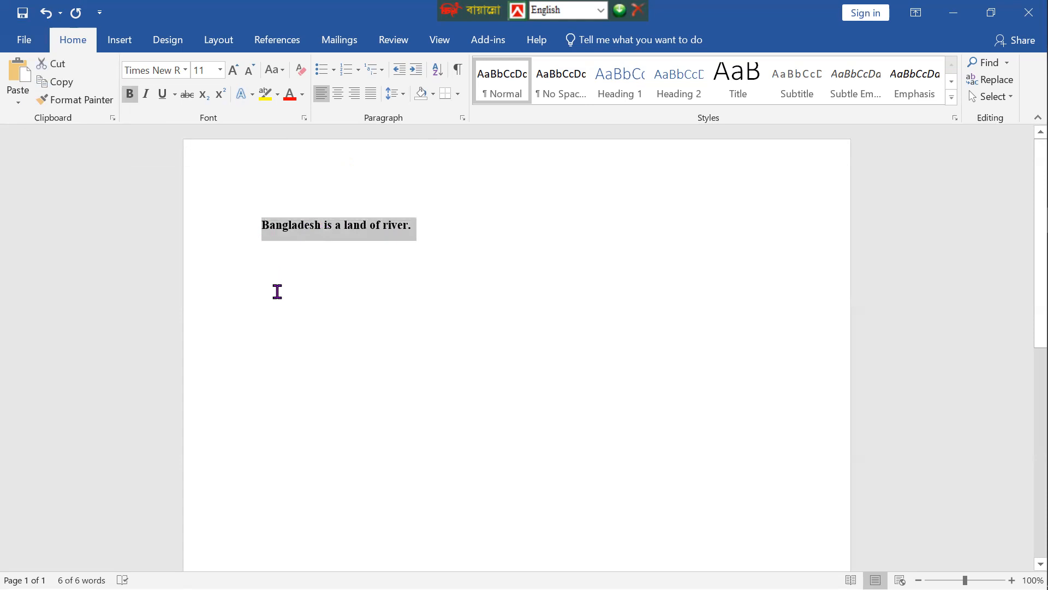
key(ctrl+b)
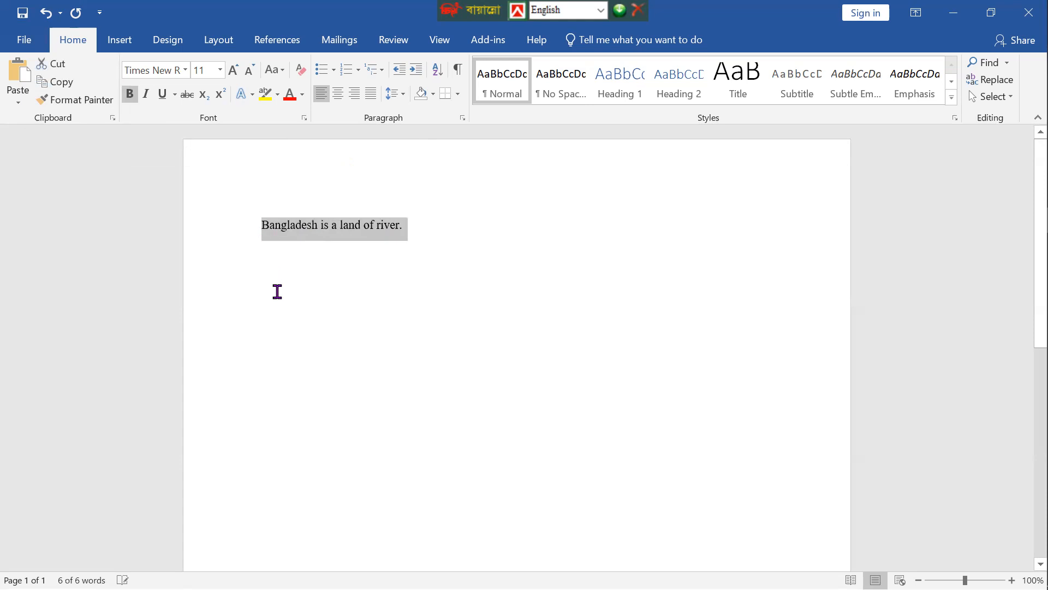
click(349, 287)
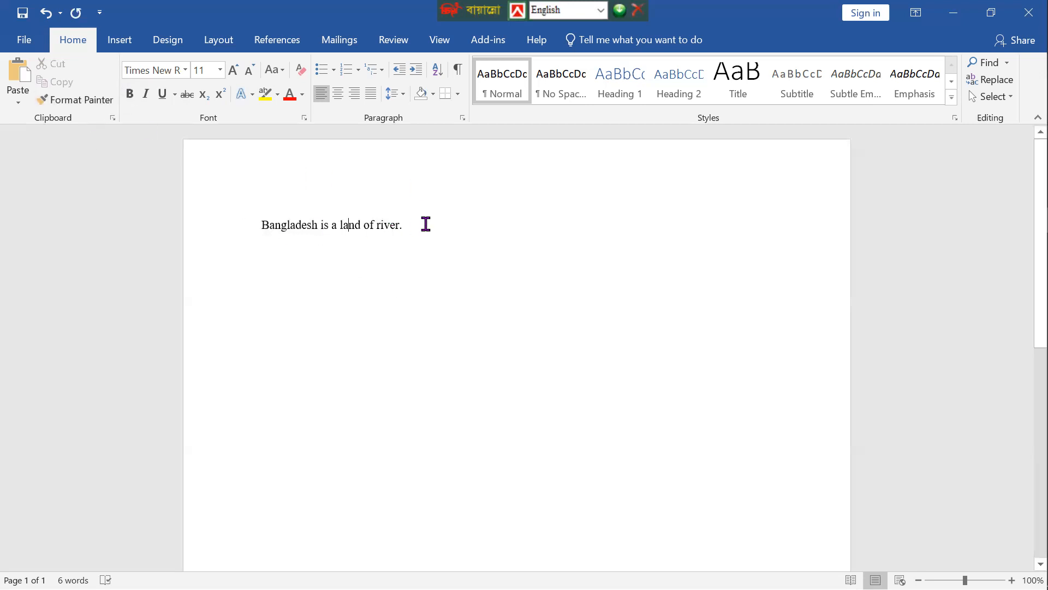
Step: Switch bold on and back off for the whole sentence
drag(416, 228, 285, 240)
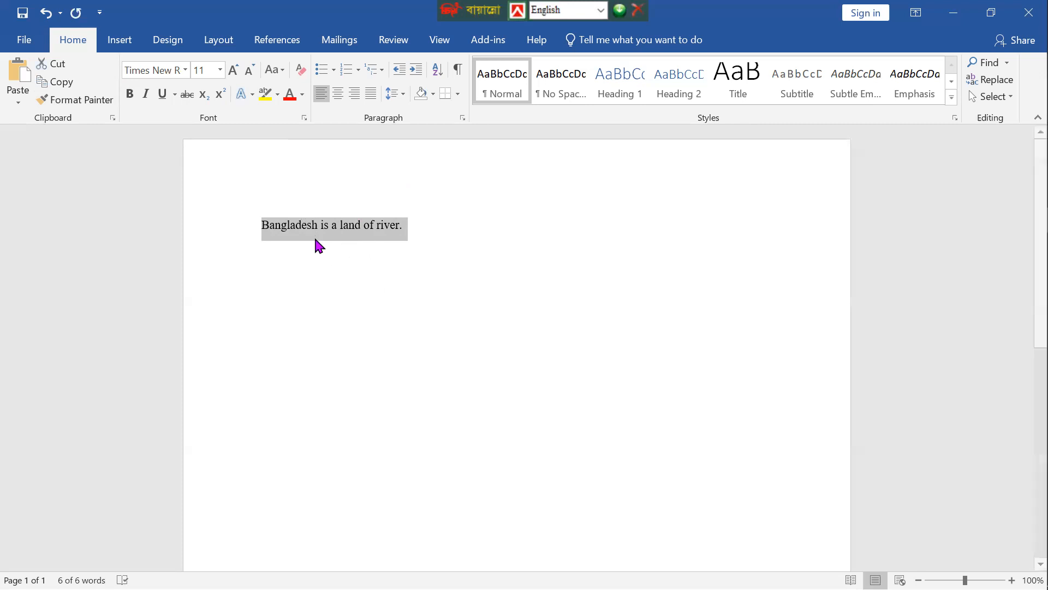
click(136, 98)
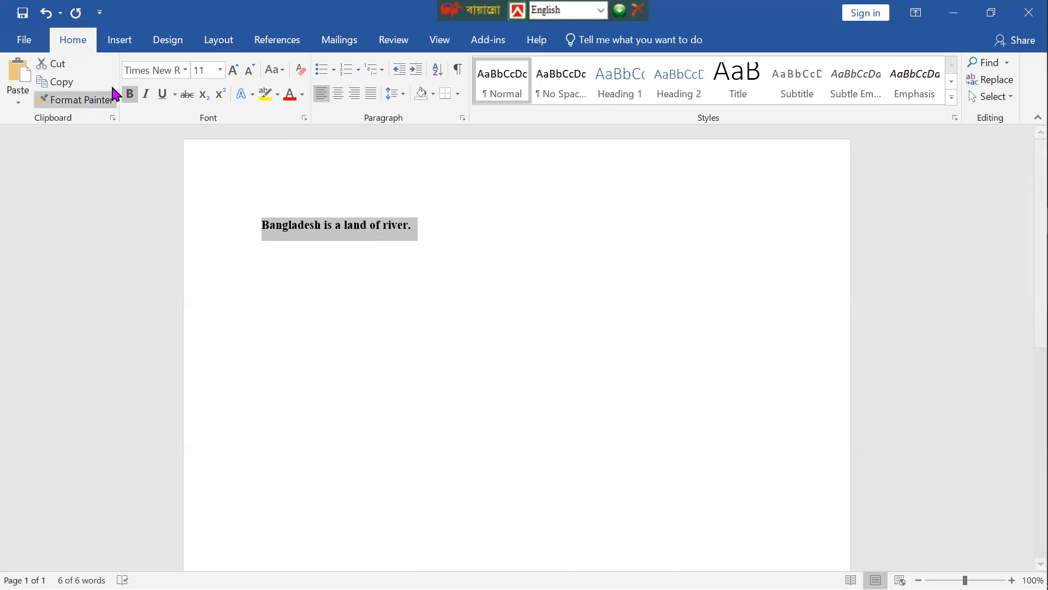
click(129, 94)
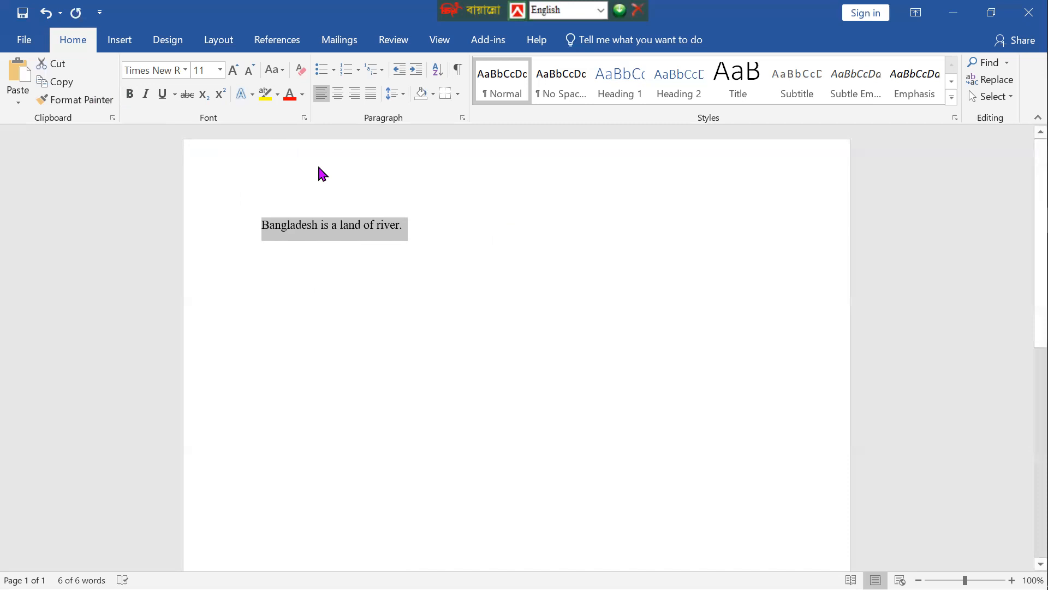
click(429, 312)
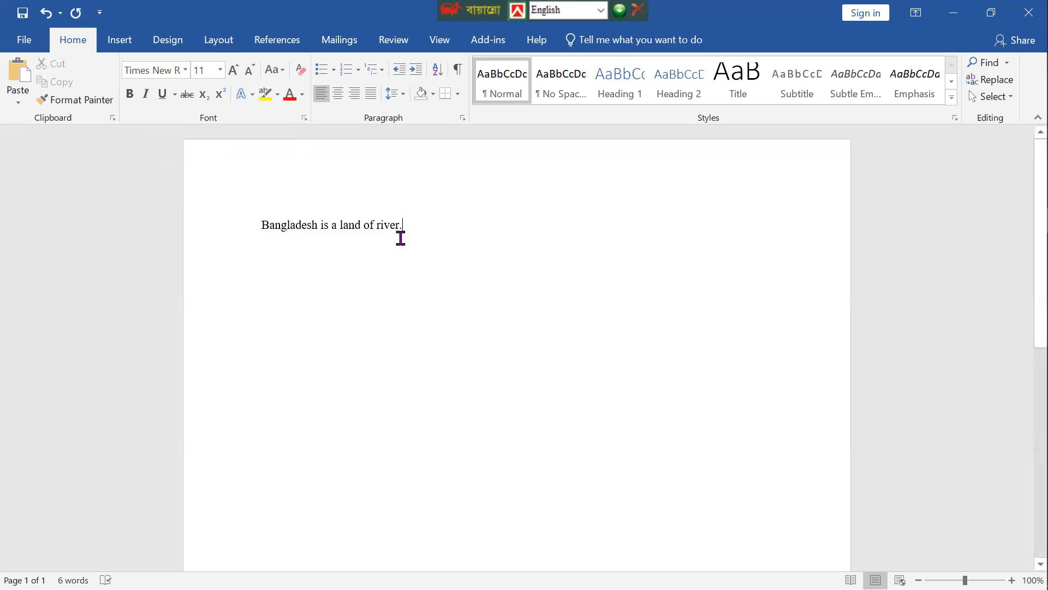
drag(409, 226, 264, 240)
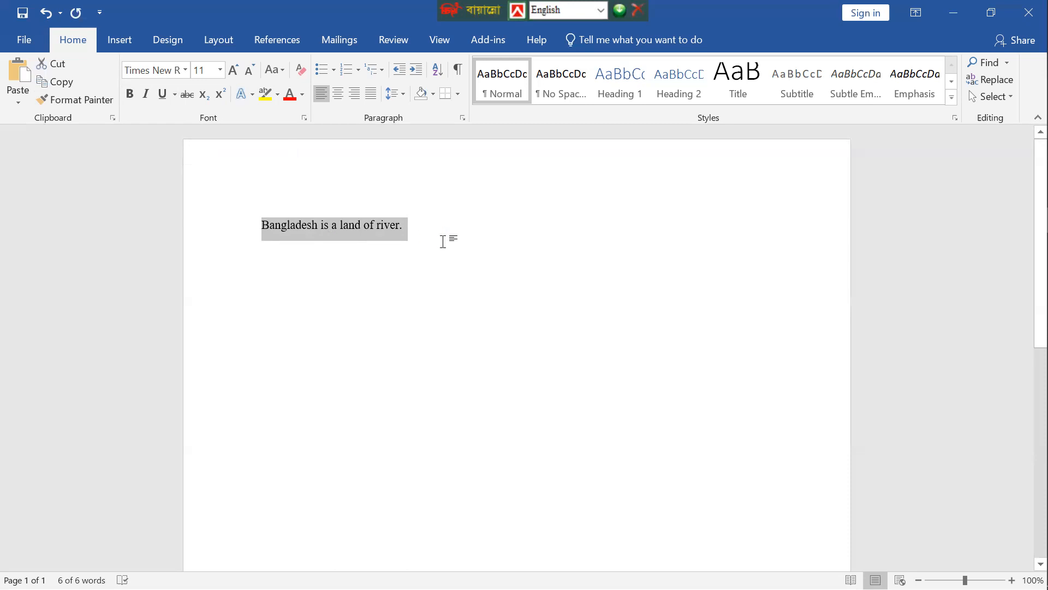
click(415, 234)
drag(415, 234, 278, 240)
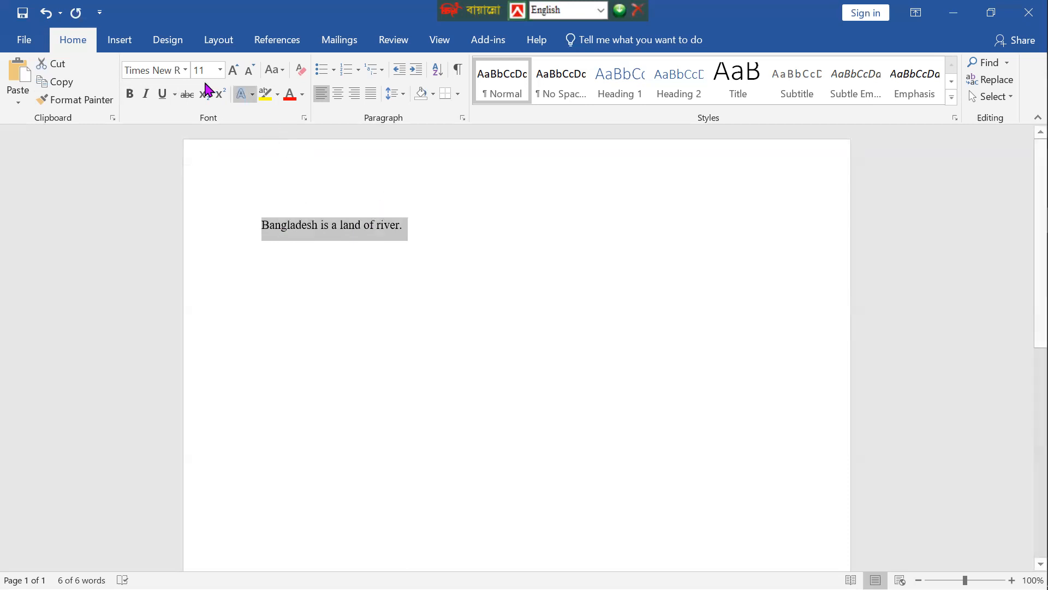
click(348, 233)
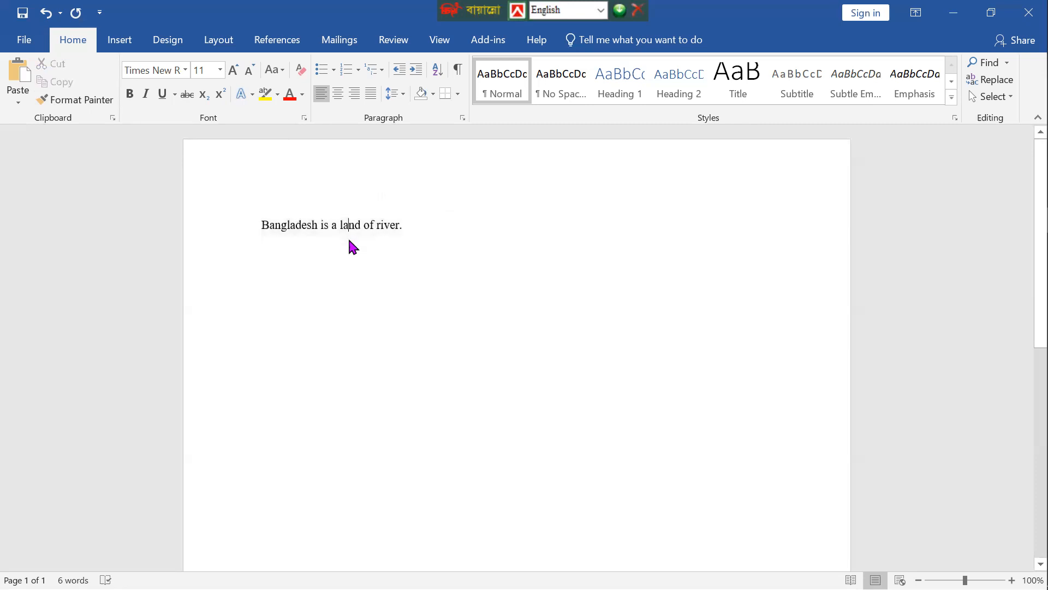
drag(429, 235, 231, 244)
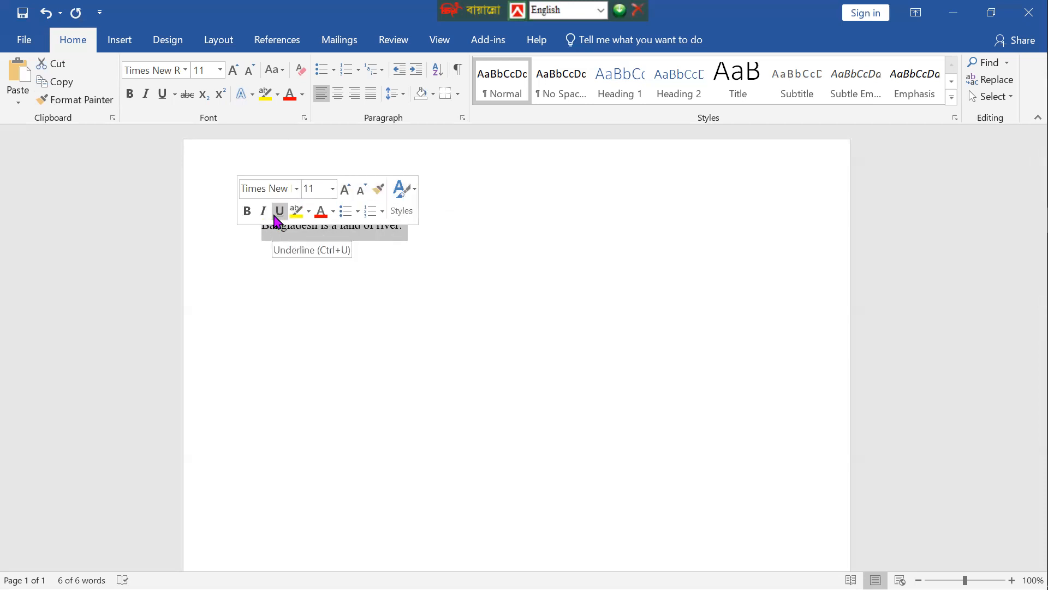
click(347, 301)
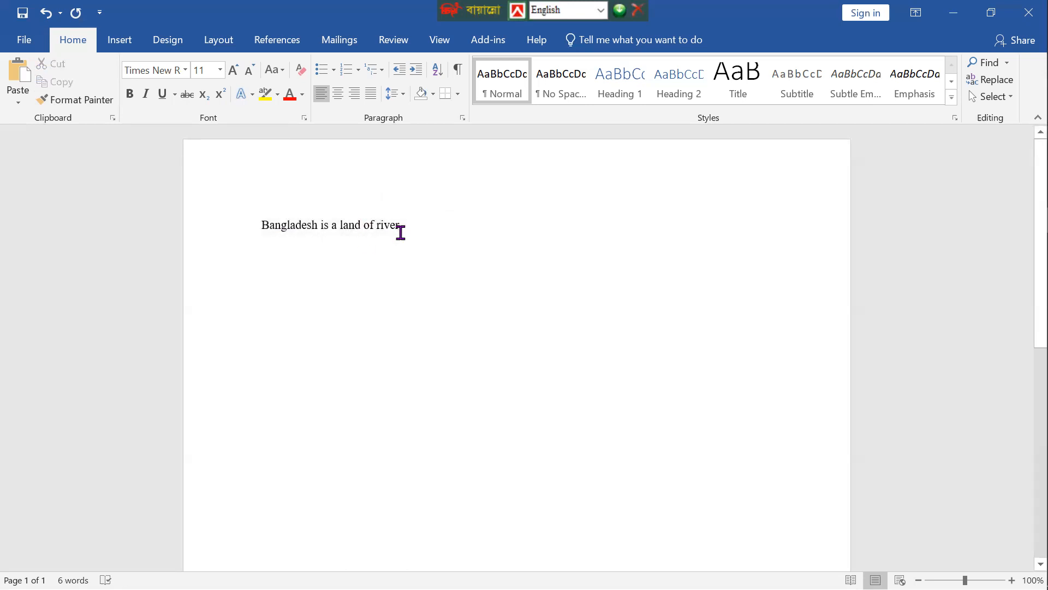
Step: Italicize the whole sentence "Bangladesh is a land of river." and remove the italics again
drag(415, 223, 246, 227)
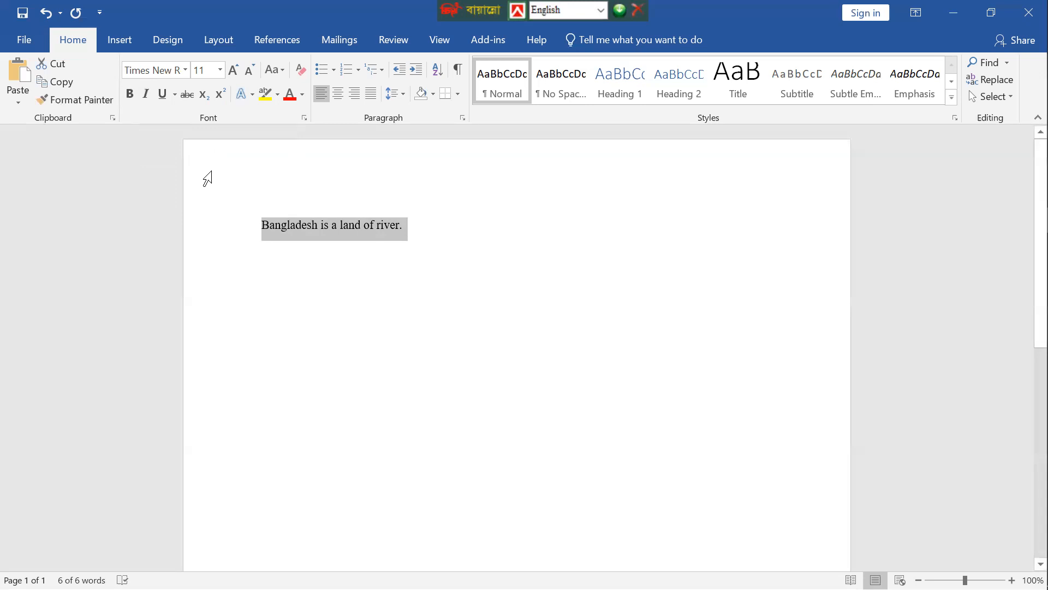
key(ctrl+i)
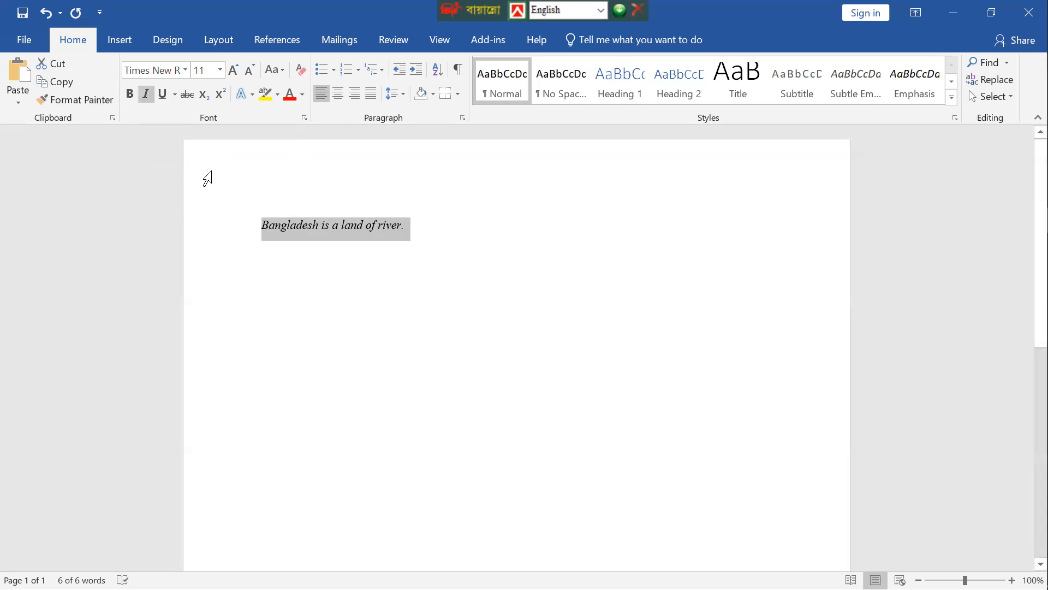
click(417, 214)
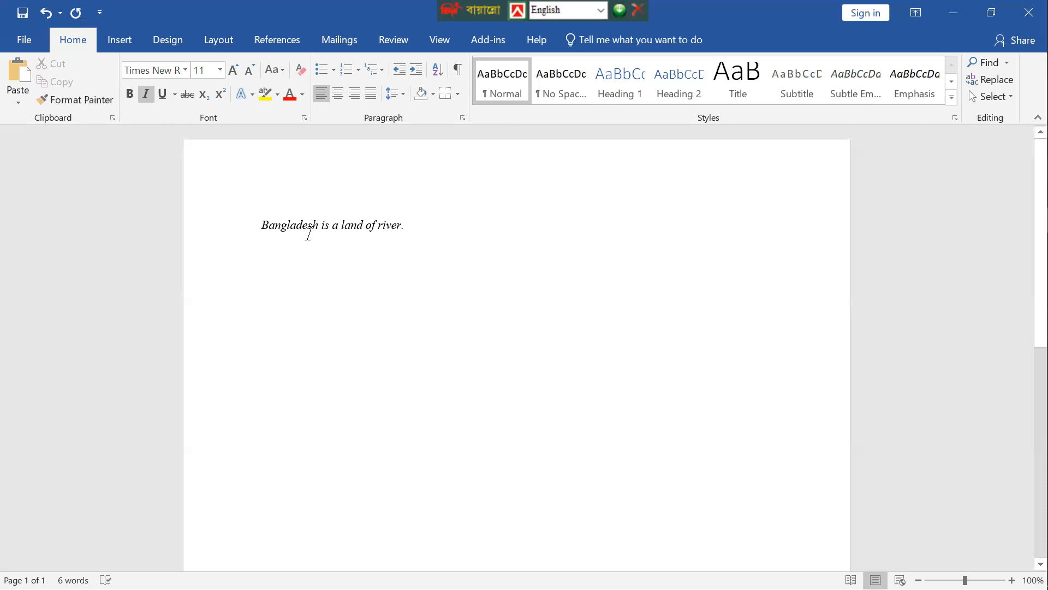
key(ctrl+a)
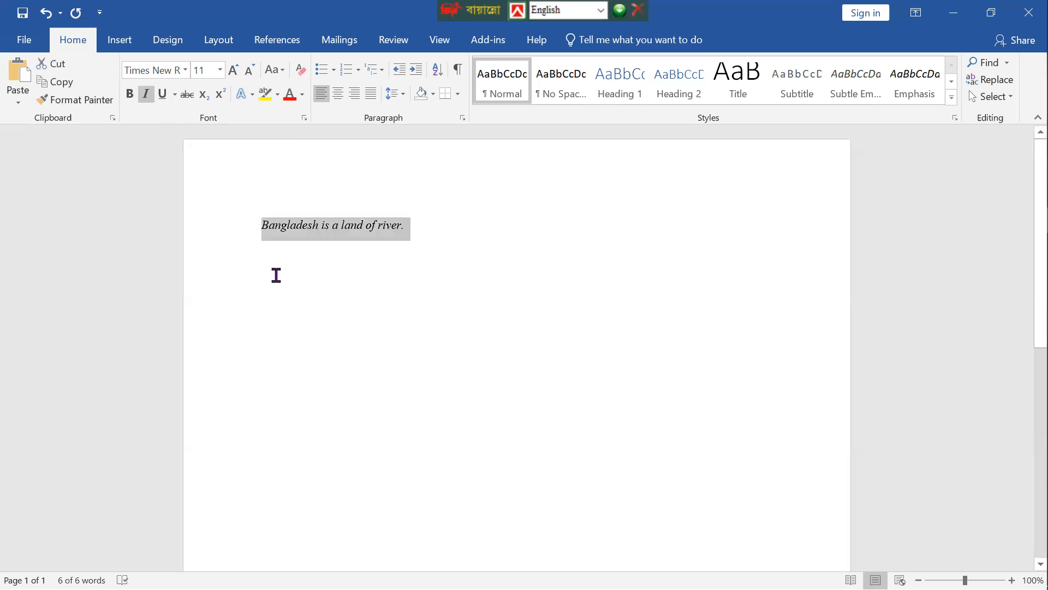
key(ctrl+i)
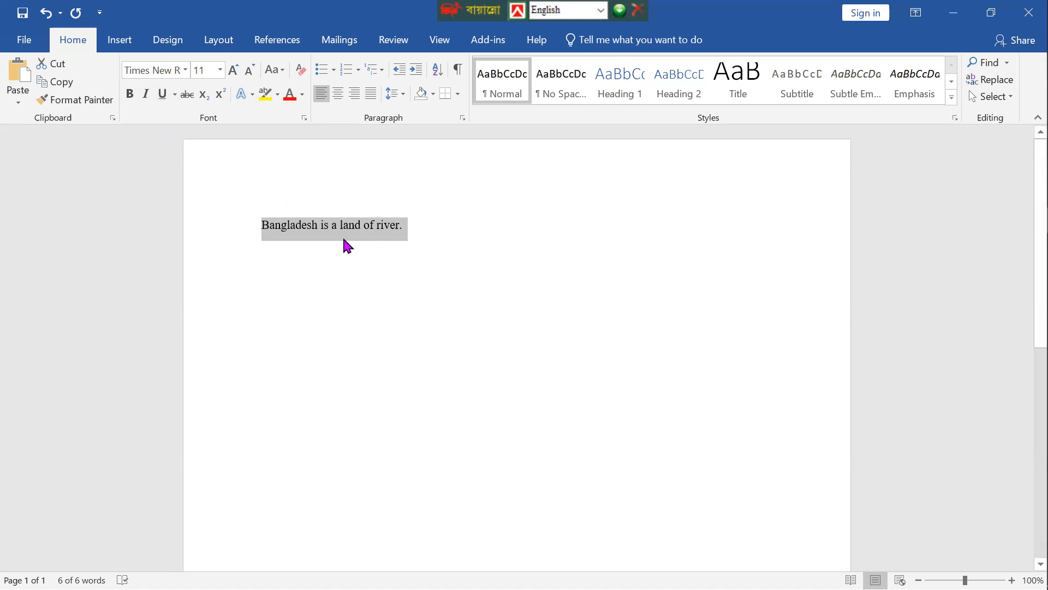
Step: Underline the whole sentence, remove the underline again, and clear the selection
key(ctrl+u)
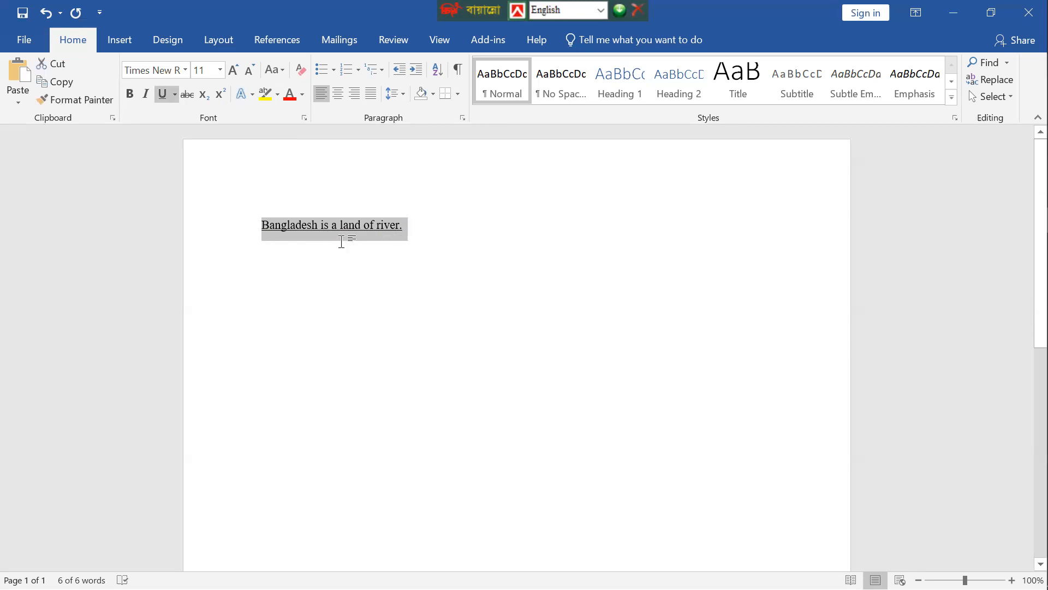
key(ctrl+u)
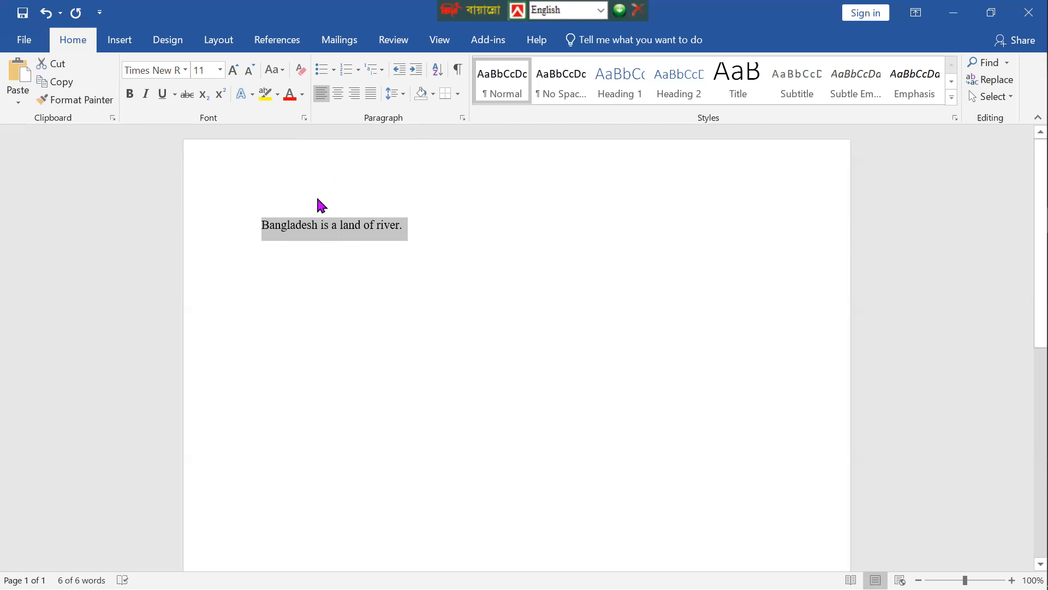
click(428, 240)
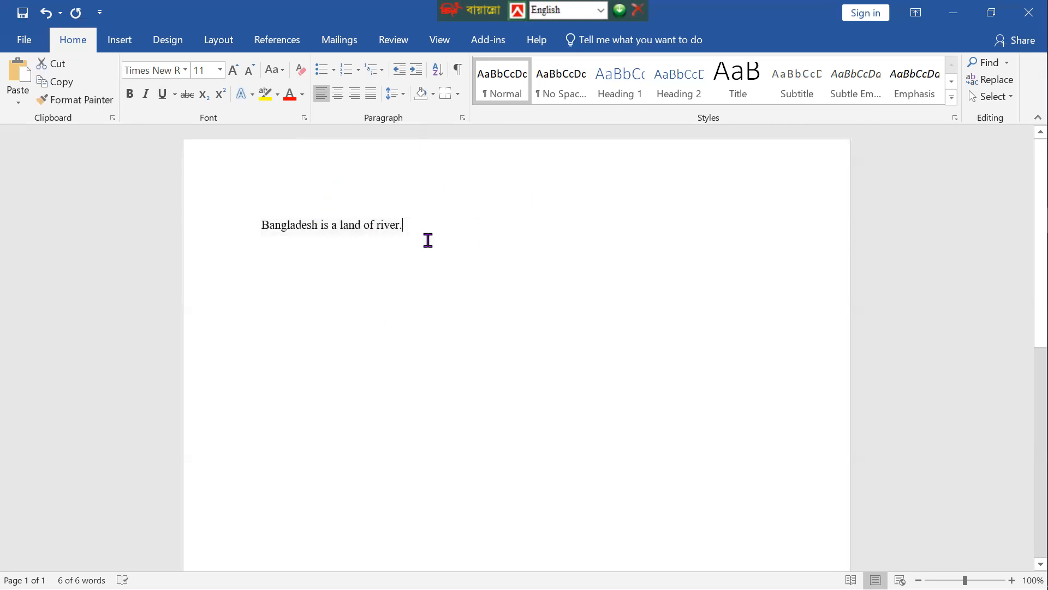
double_click(428, 241)
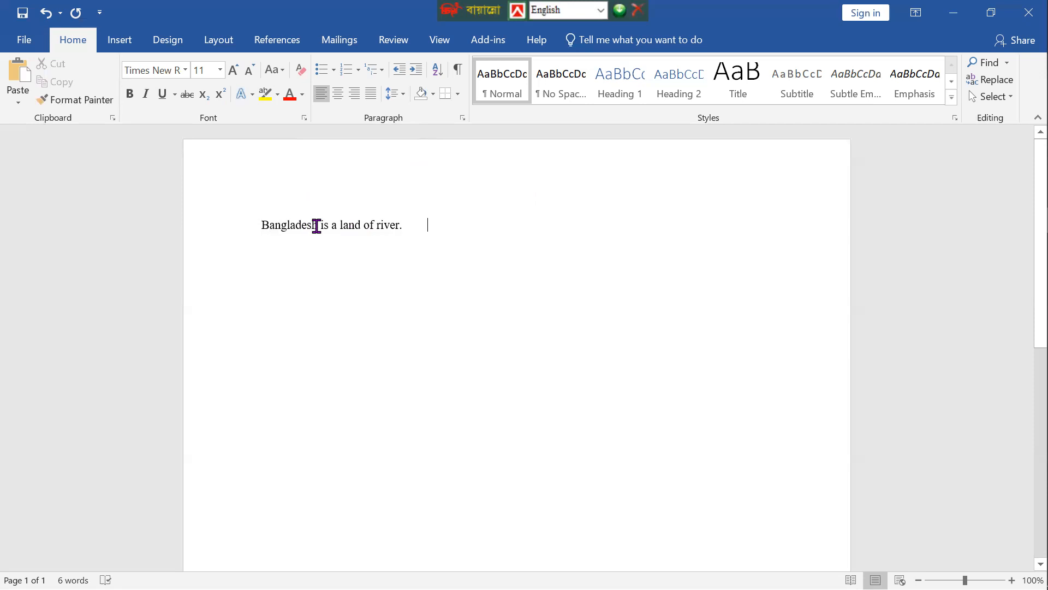
Step: Make the word "Bangladesh" bold and the words "is a land" italic
drag(317, 226, 265, 234)
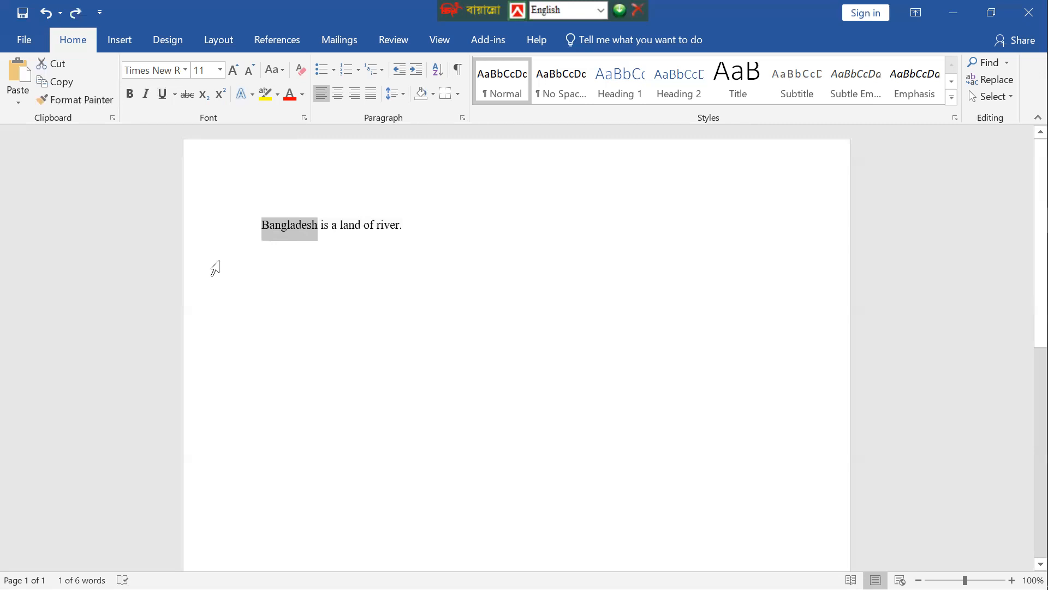
key(ctrl+b)
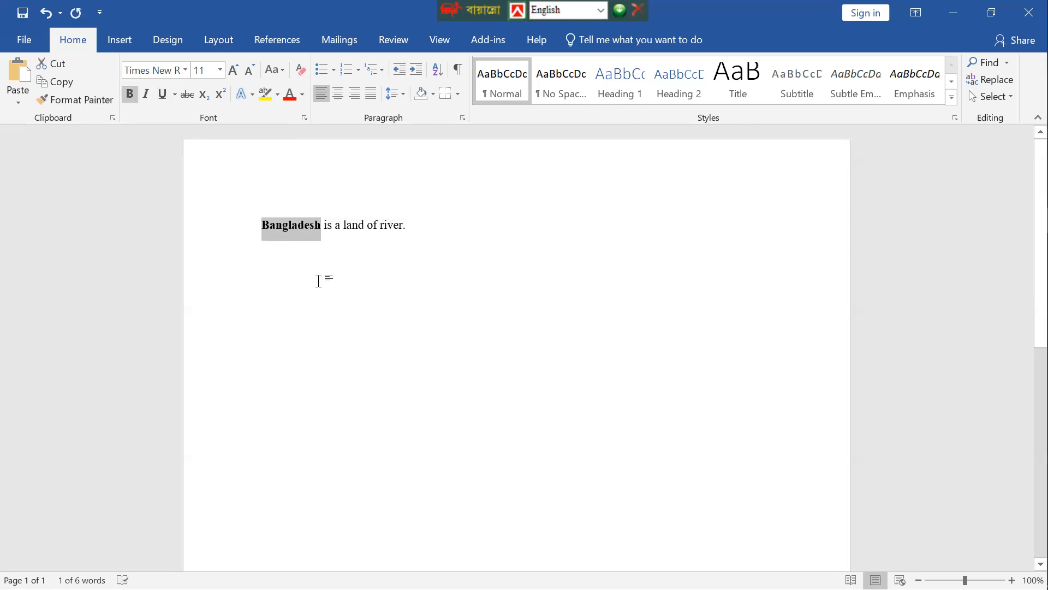
key(Right)
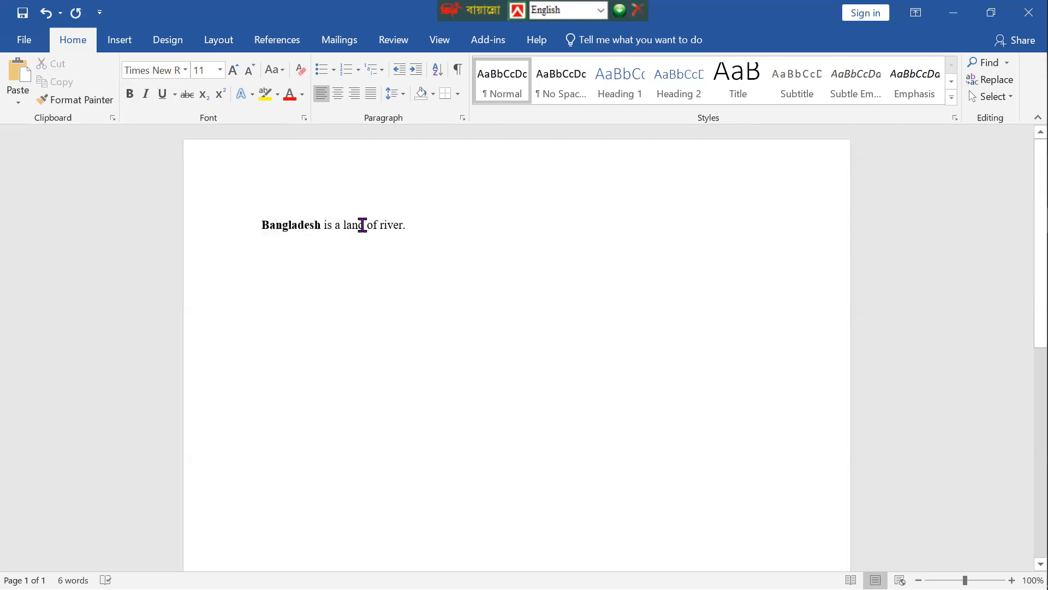
drag(364, 225, 325, 226)
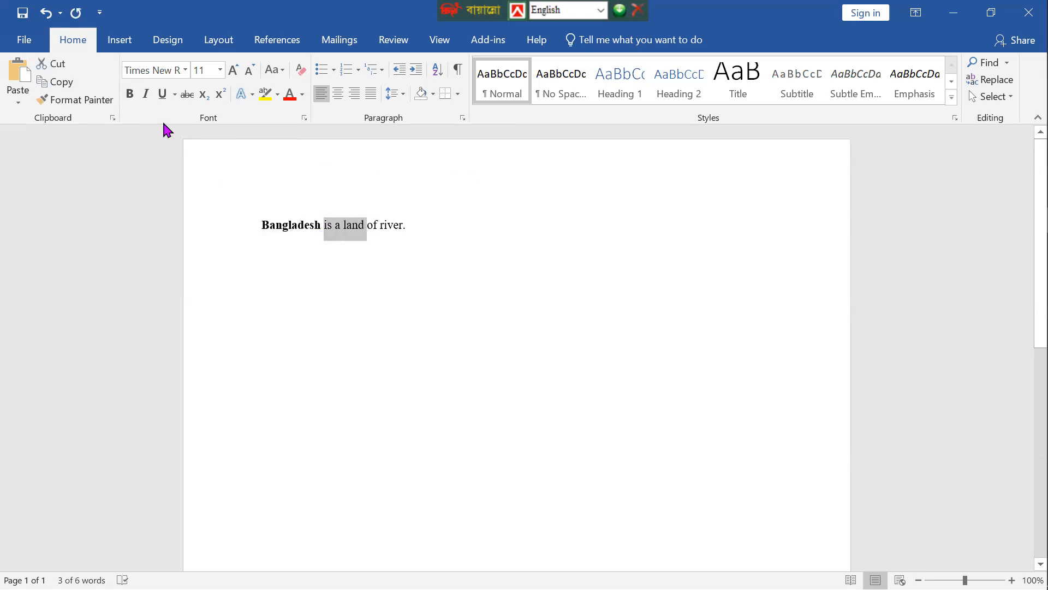
key(ctrl+i)
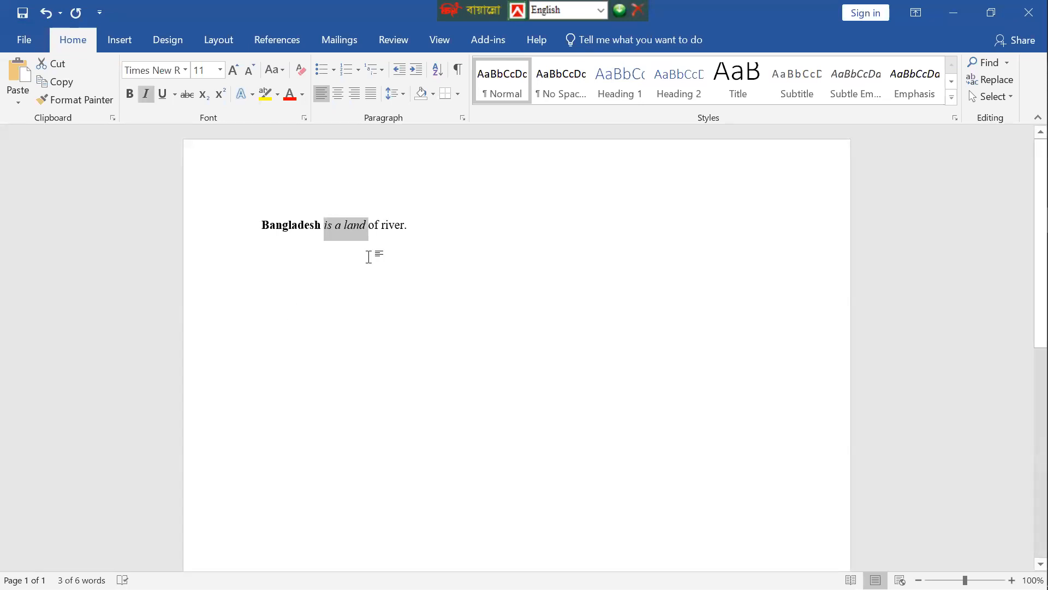
Step: Underline the closing words "of river." in the sentence
drag(368, 256, 427, 246)
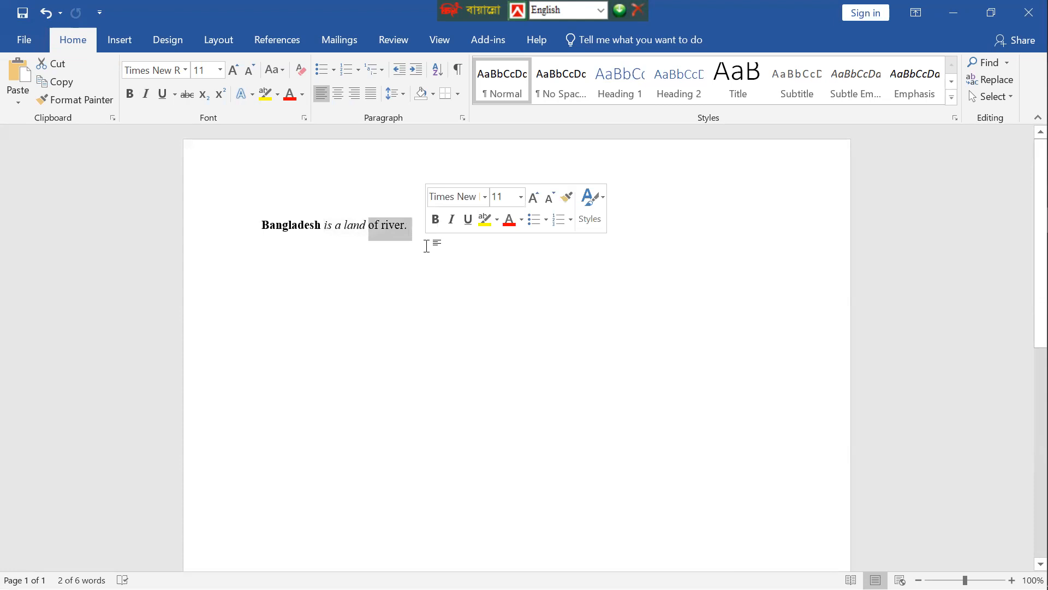
key(ctrl+u)
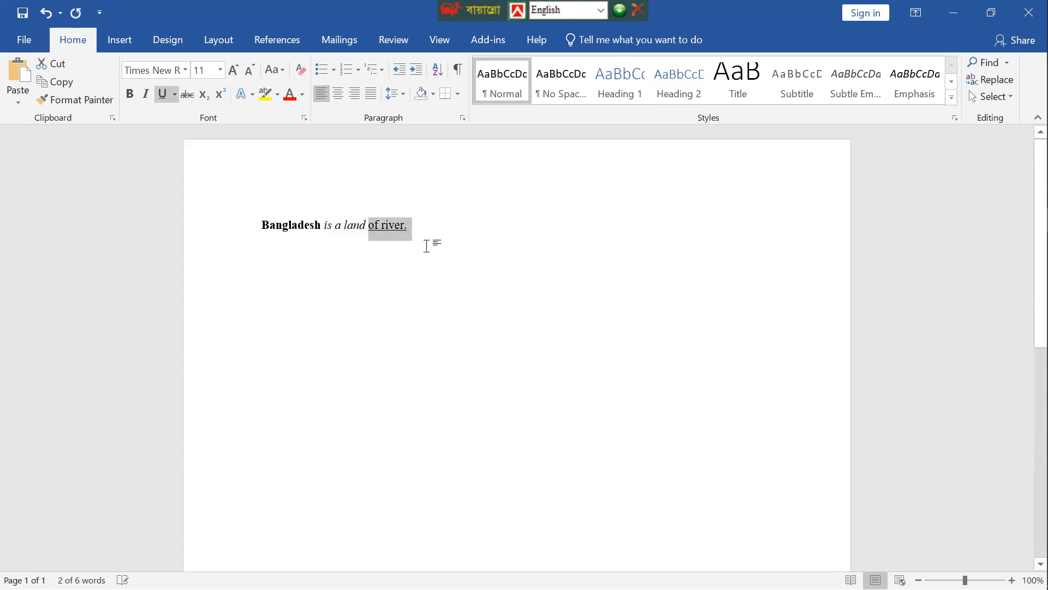
click(426, 245)
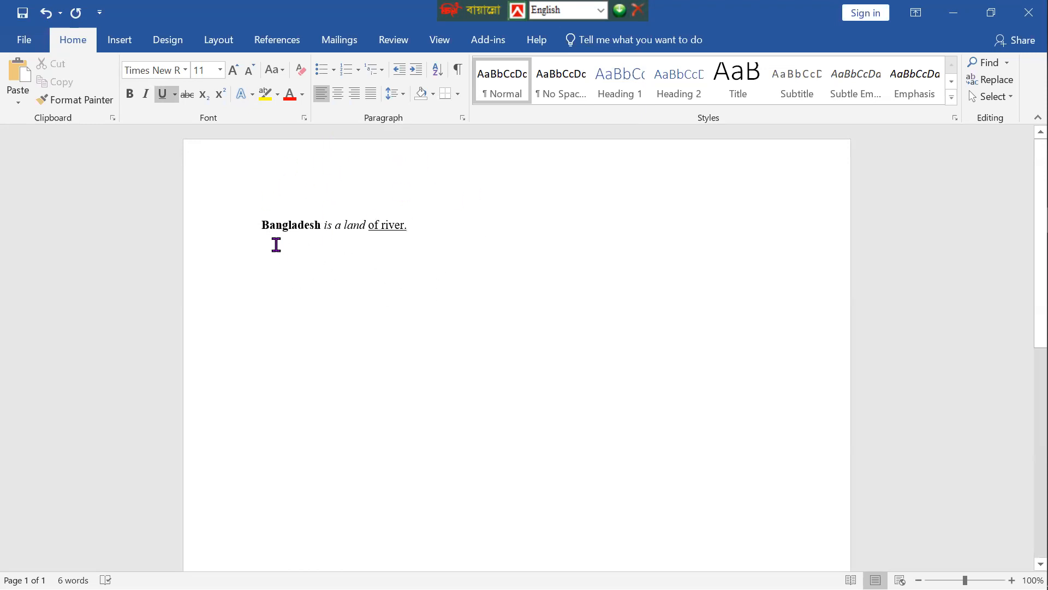
drag(411, 225, 270, 245)
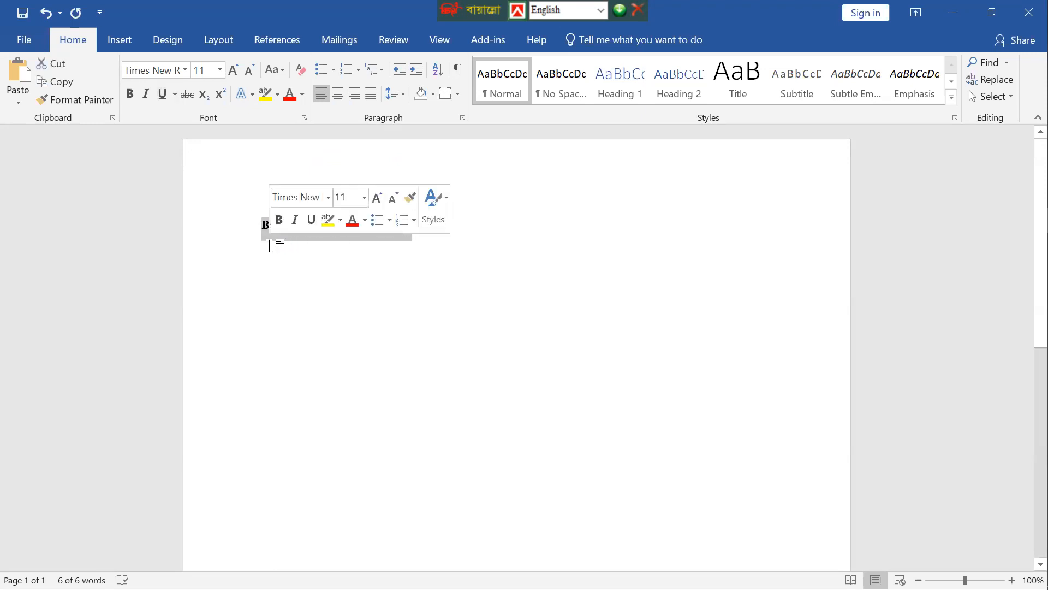
click(391, 280)
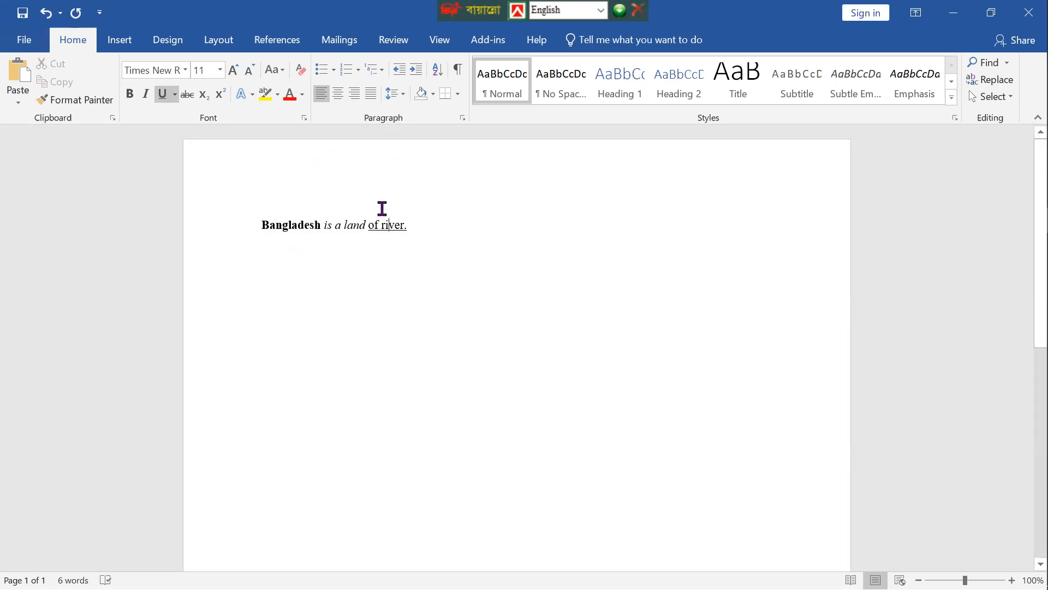
Step: Undo the underline on "of river.", the italics on "is a land" and the bold on "Bangladesh"
click(46, 13)
click(79, 15)
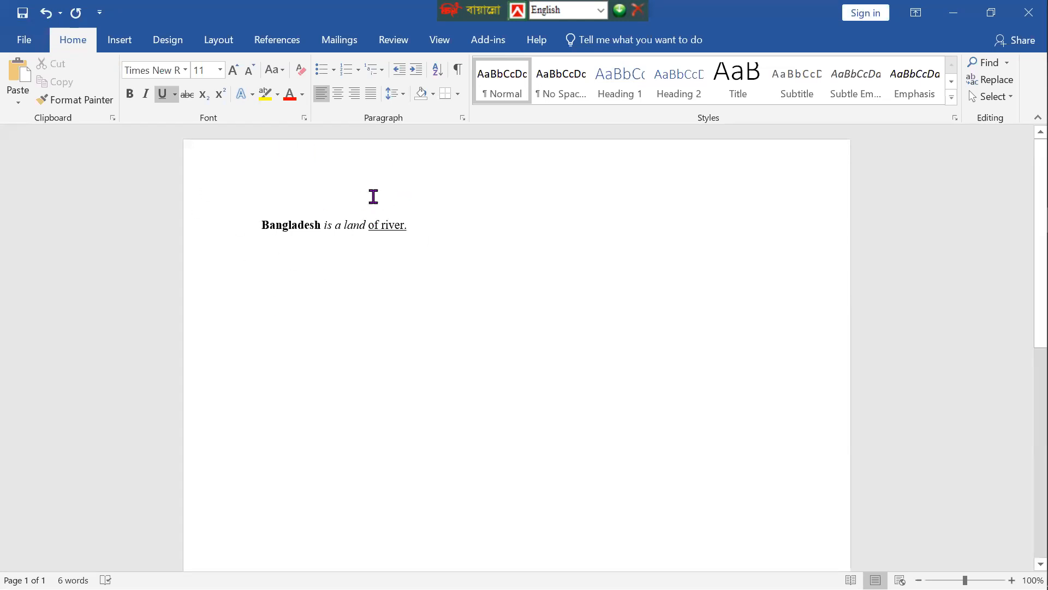
click(47, 22)
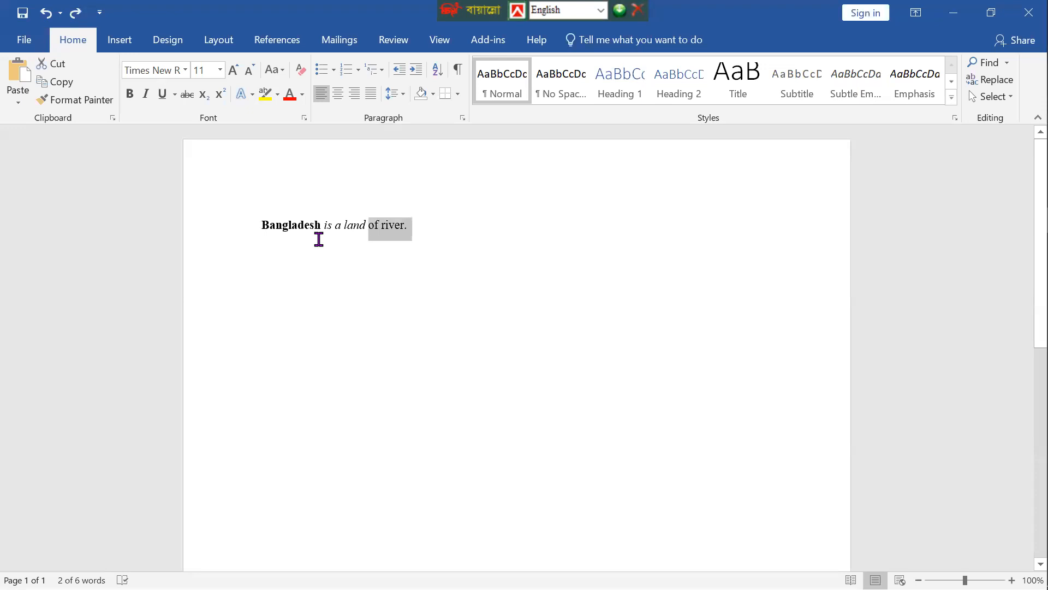
key(ctrl+z)
key(ctrl+z)
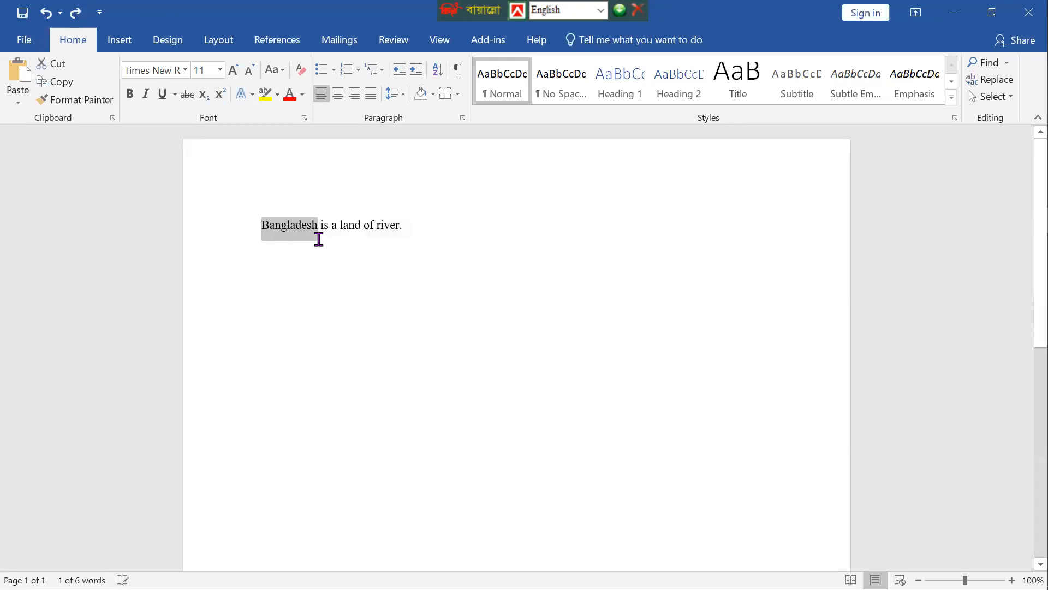
key(ctrl+z)
key(ctrl+z)
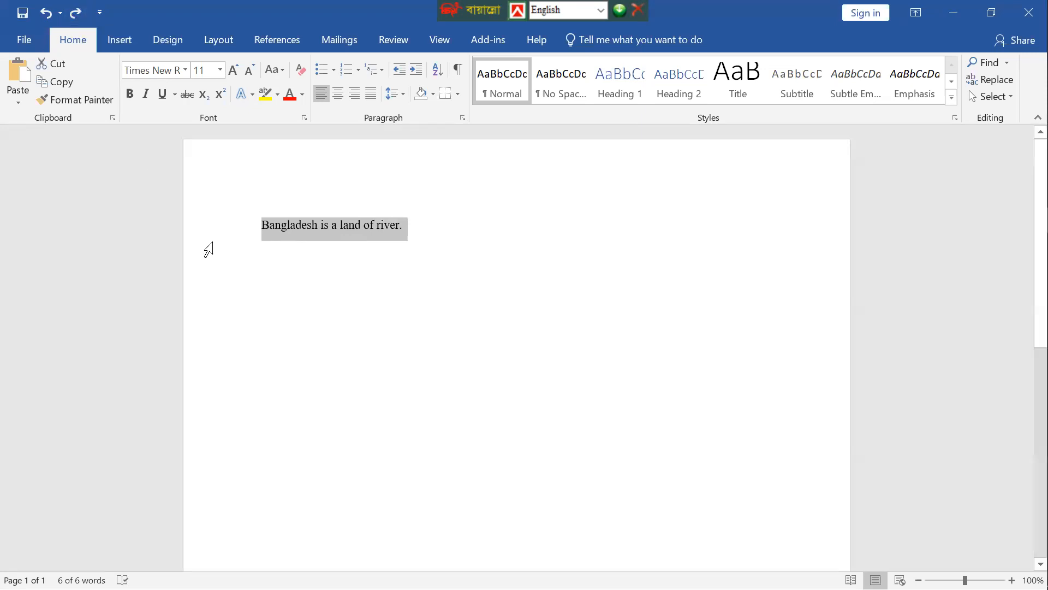
Step: Redo the bold, italic and underline formatting on the separate parts of the sentence and clear the selection
key(ctrl+y)
key(ctrl+z)
key(ctrl+z)
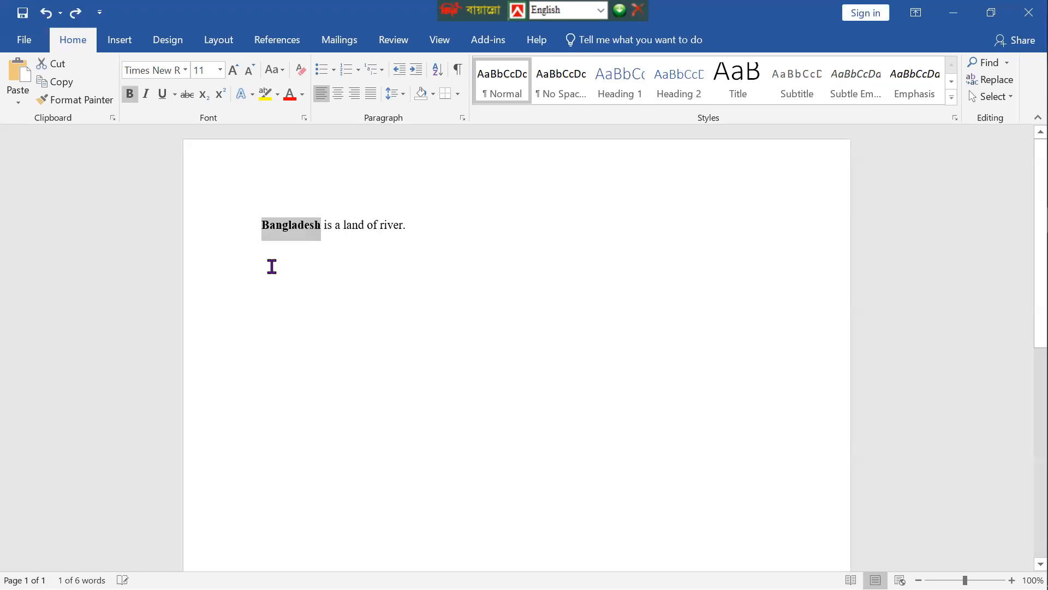
key(ctrl+y)
key(ctrl+y)
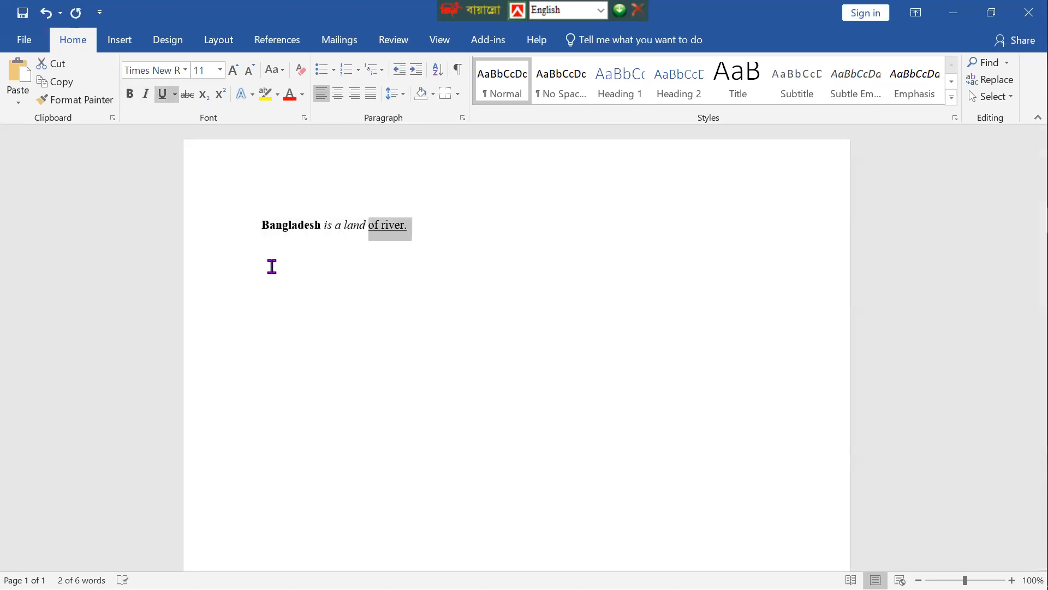
click(490, 321)
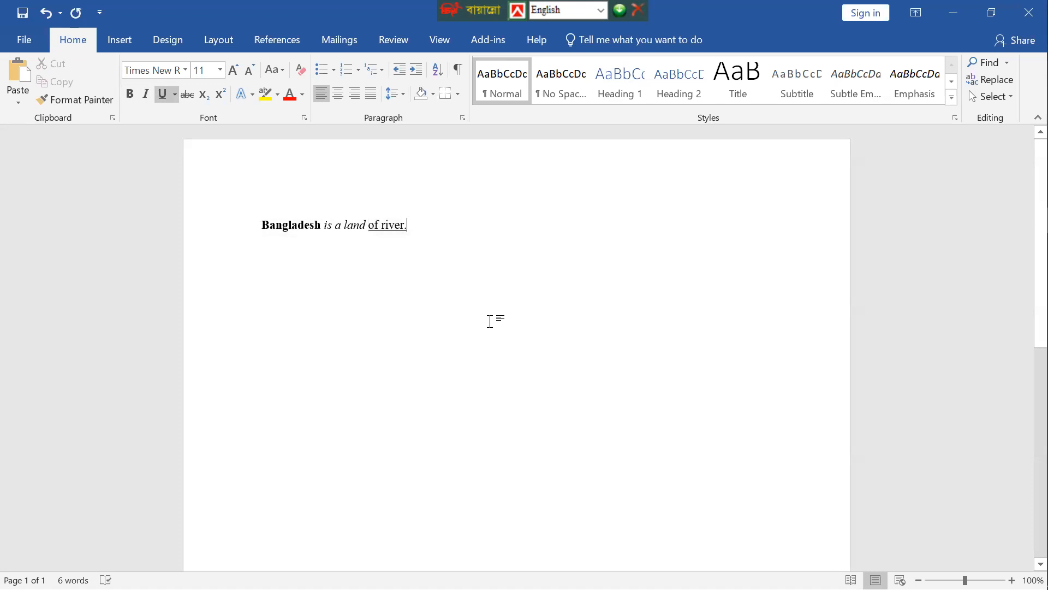
Step: Undo the underline, italic and bold formatting again so the sentence is plain, and clear the selection
key(ctrl+z)
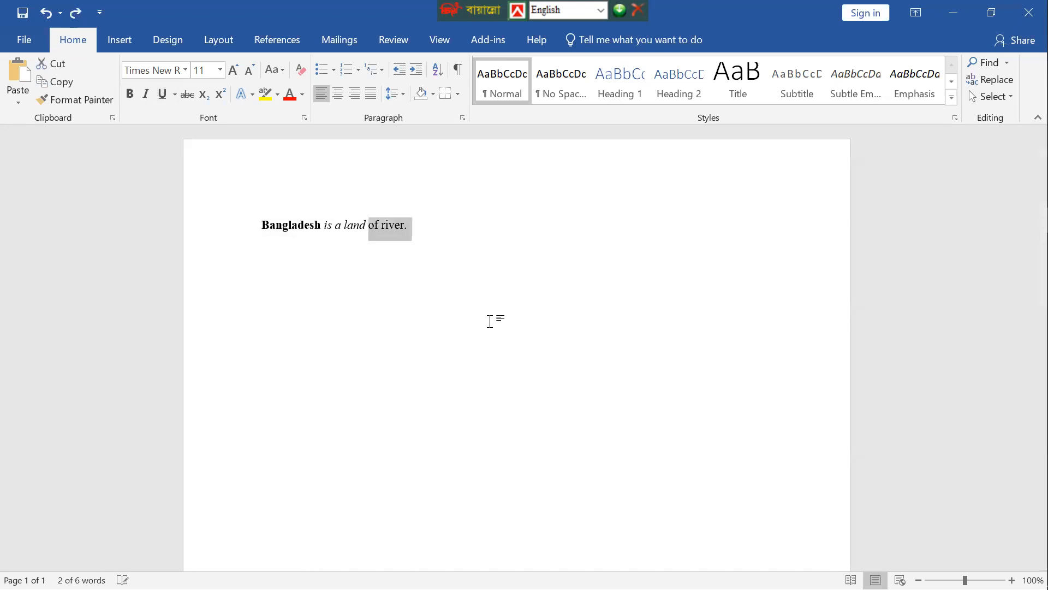
key(ctrl+z)
key(ctrl+z)
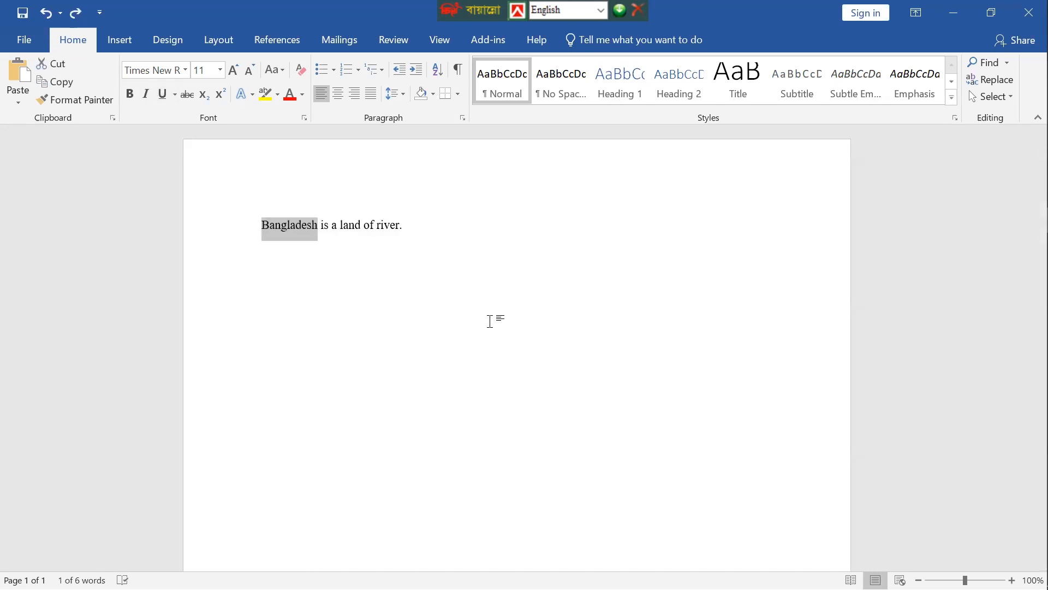
click(490, 321)
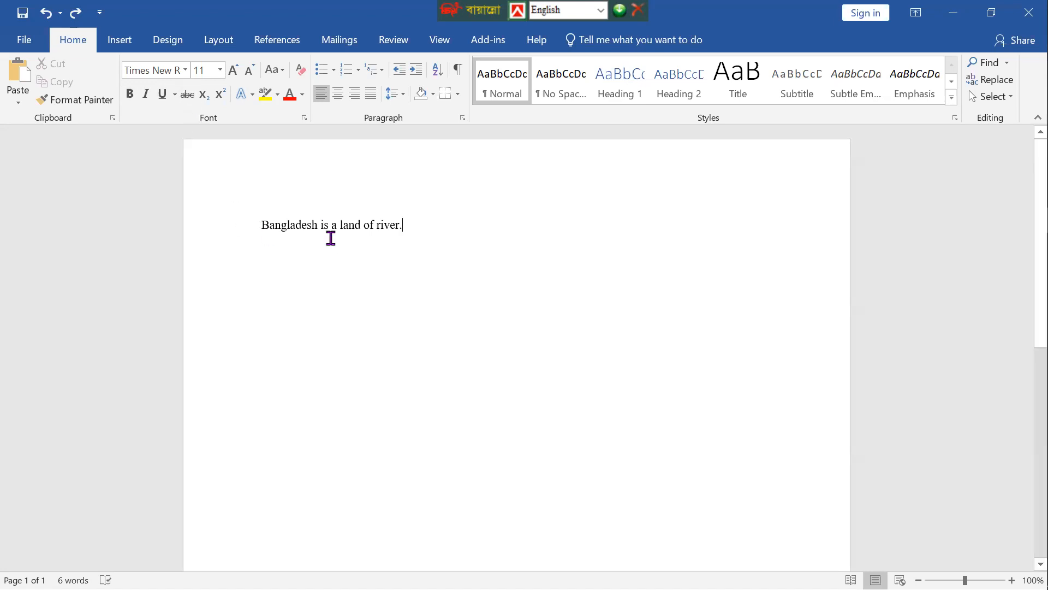
Step: Add the number 50 after the sentence and strike it through
drag(407, 226, 267, 237)
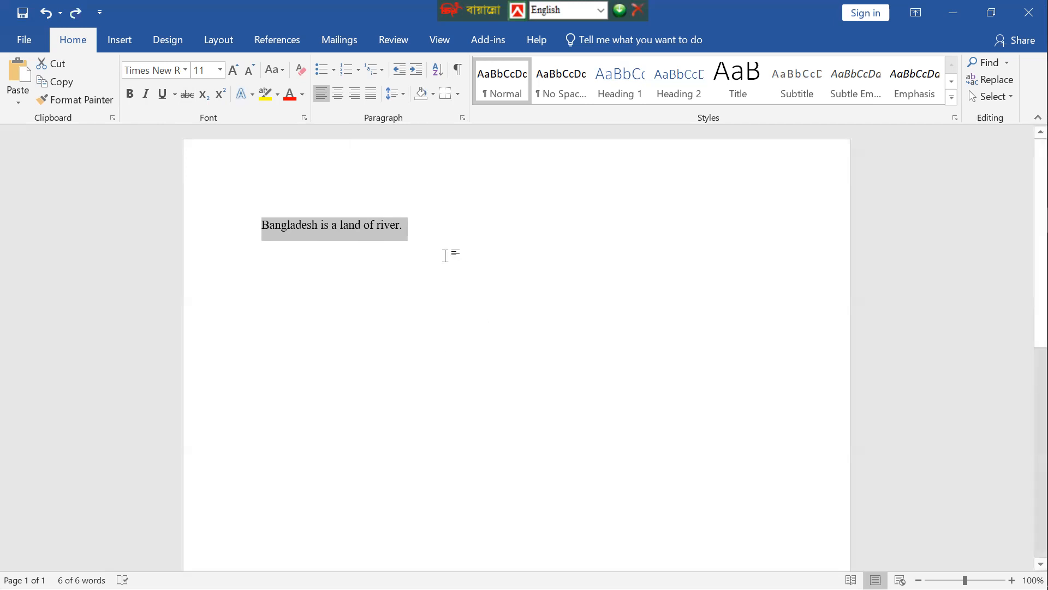
click(434, 228)
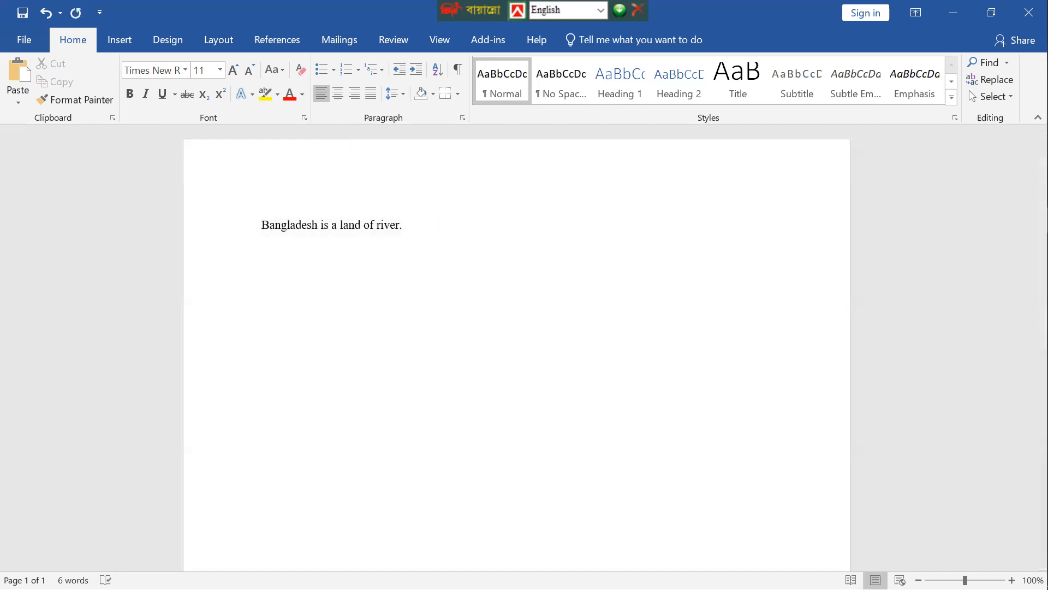
text(50)
key(shift+Left)
key(shift+Left)
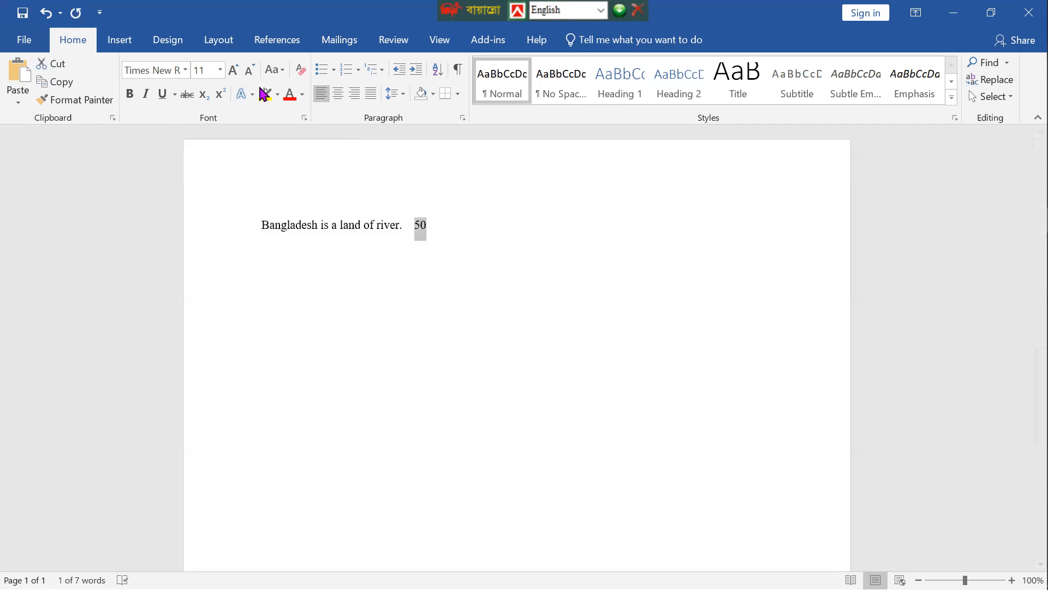
click(188, 95)
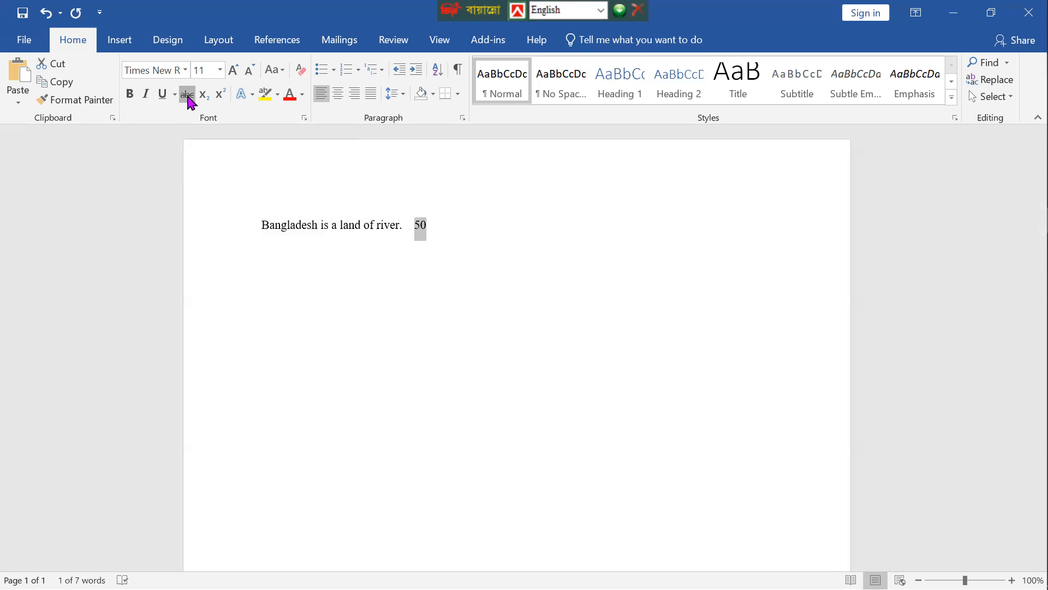
click(481, 232)
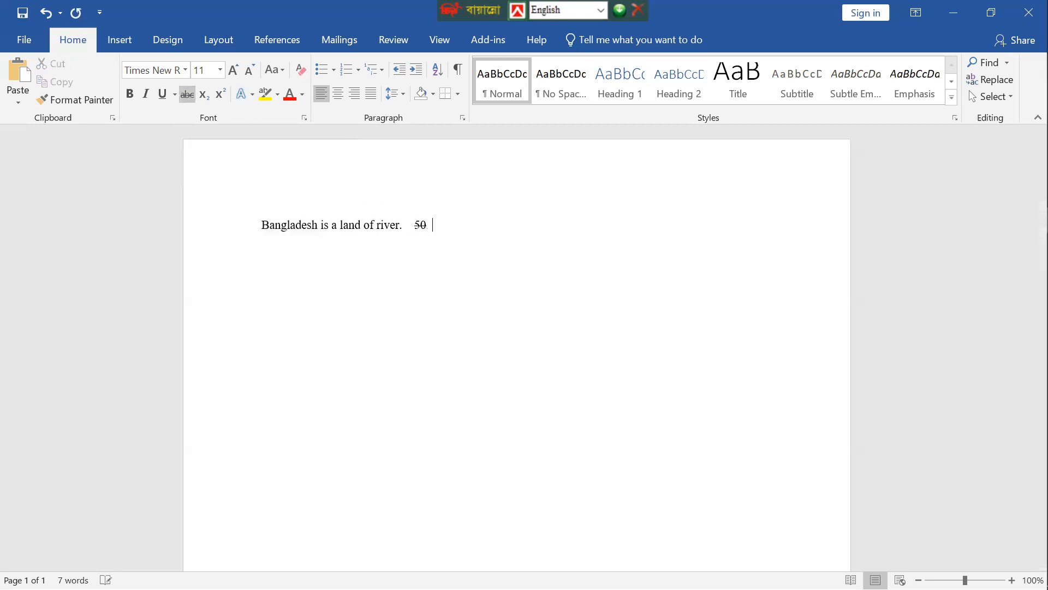
Step: Replace a struck-through 40 after the number 50 with a 40 that has no strikethrough
text(40)
key(BackSpace)
key(BackSpace)
click(188, 94)
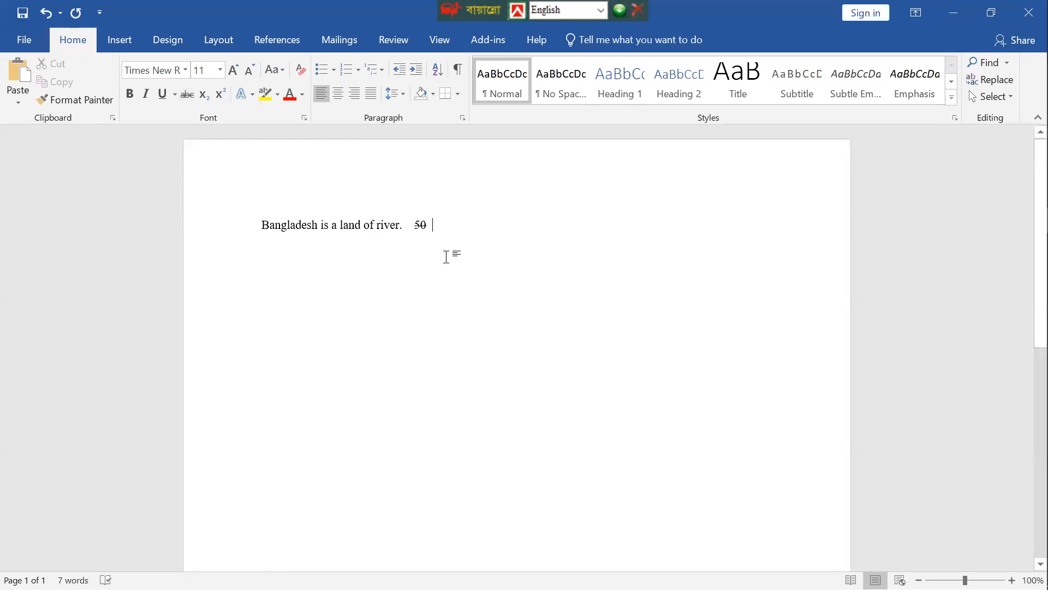
text(40)
Step: Delete the numbers 50 and 40 that follow the sentence
key(Left)
key(Left)
key(BackSpace)
key(BackSpace)
key(BackSpace)
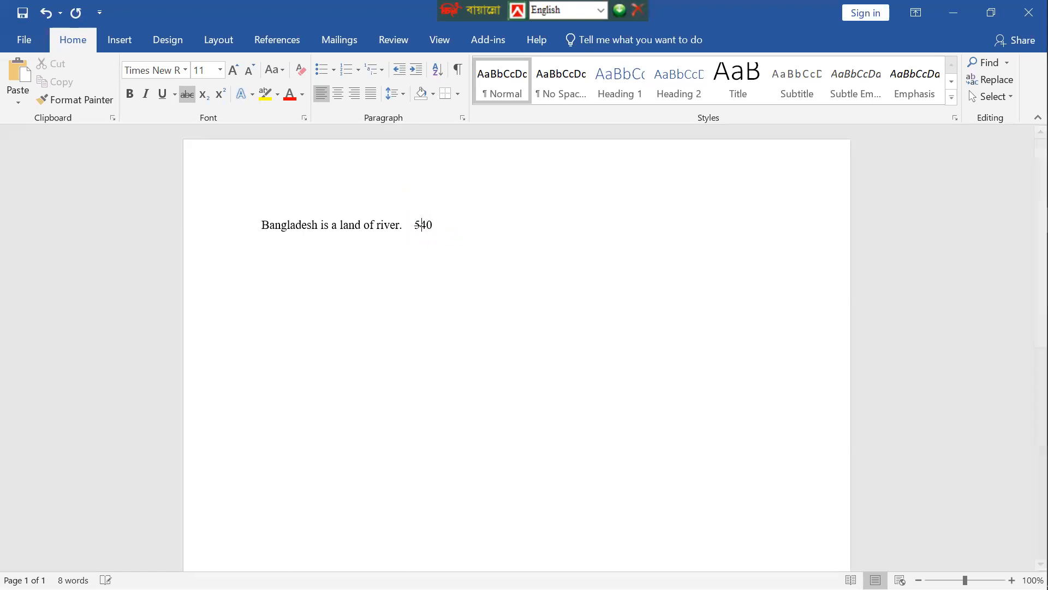
key(Delete)
key(Delete)
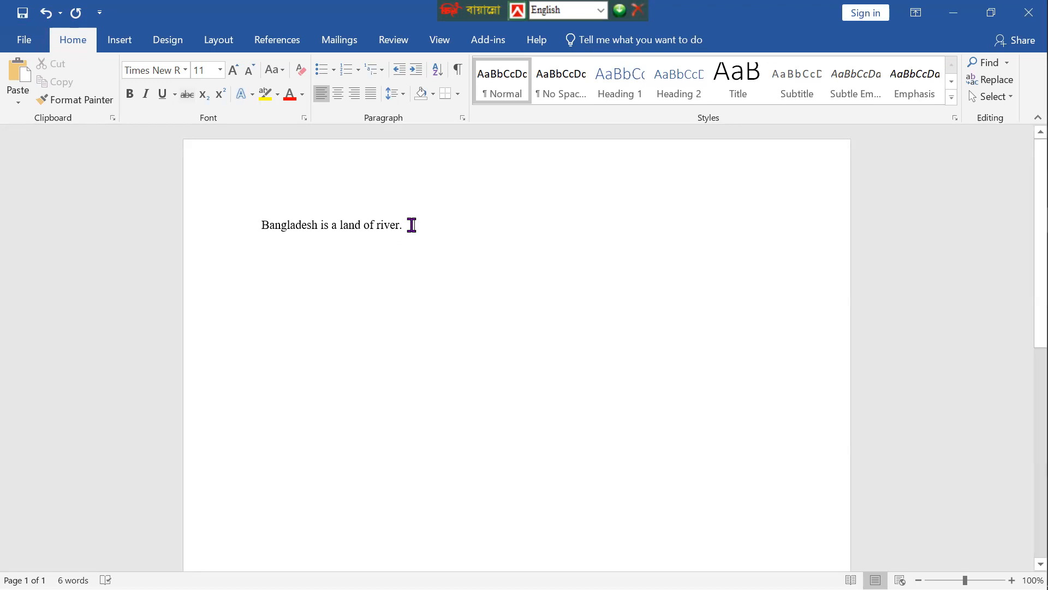
Step: Strike through the whole sentence, remove the strikethrough again, and clear the selection
drag(412, 225, 262, 234)
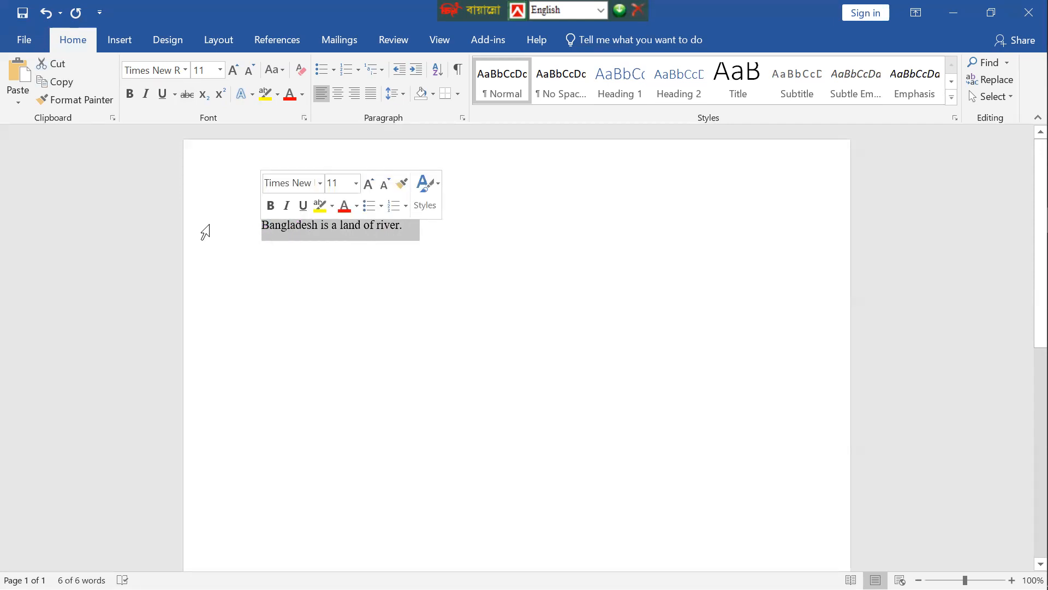
click(187, 94)
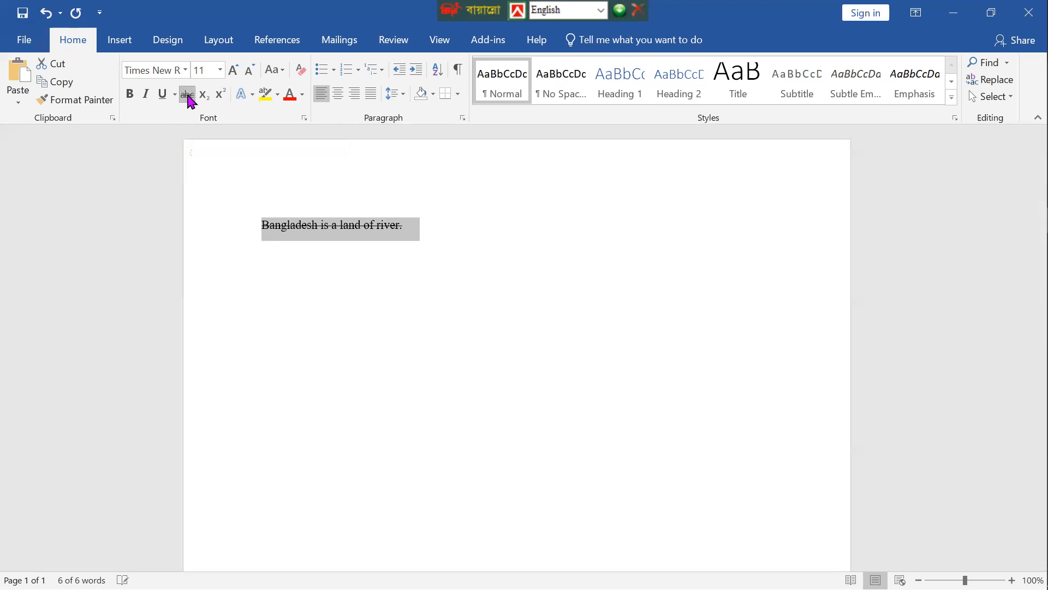
click(296, 273)
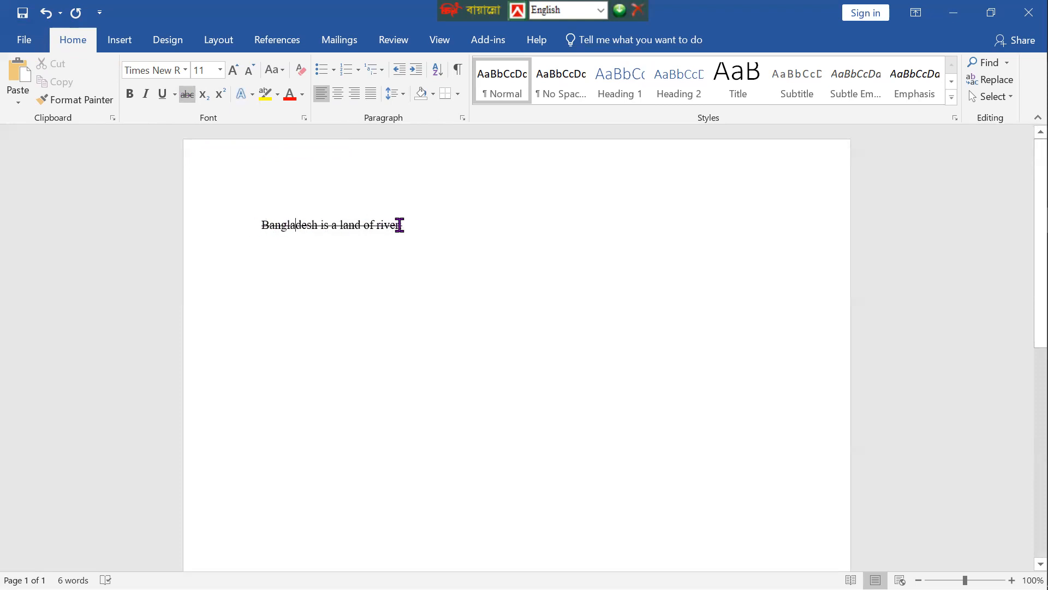
drag(411, 225, 264, 227)
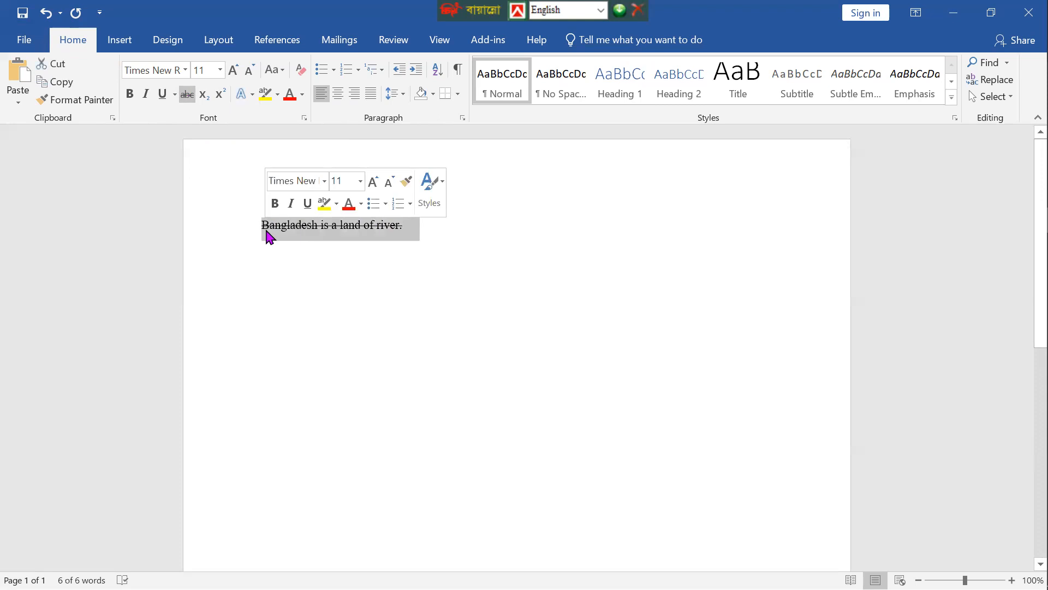
click(187, 98)
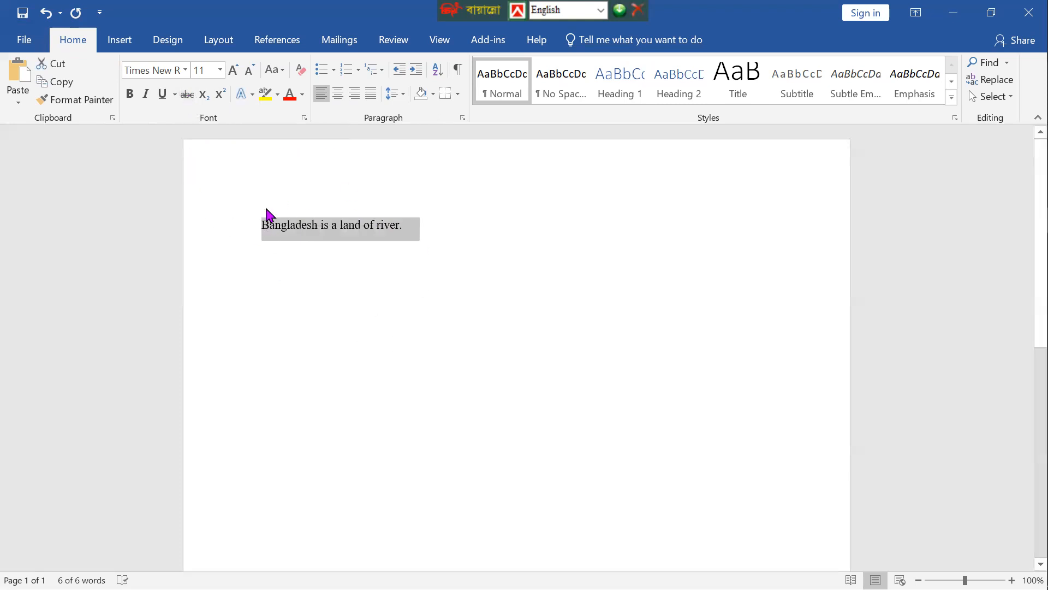
click(385, 274)
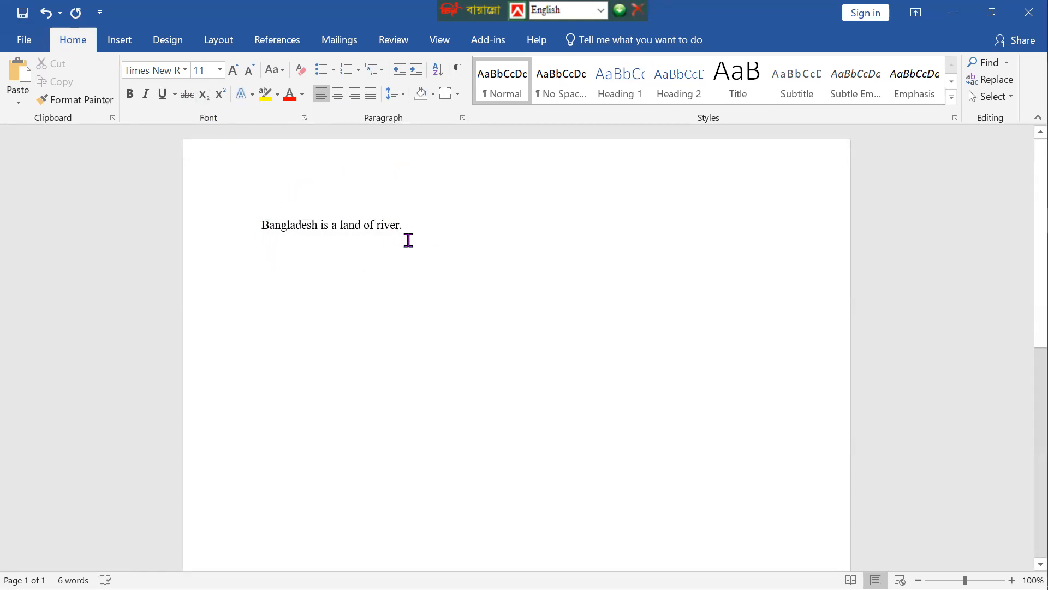
Step: Format the whole sentence as subscript, undo it, and clear the selection
drag(409, 230, 262, 241)
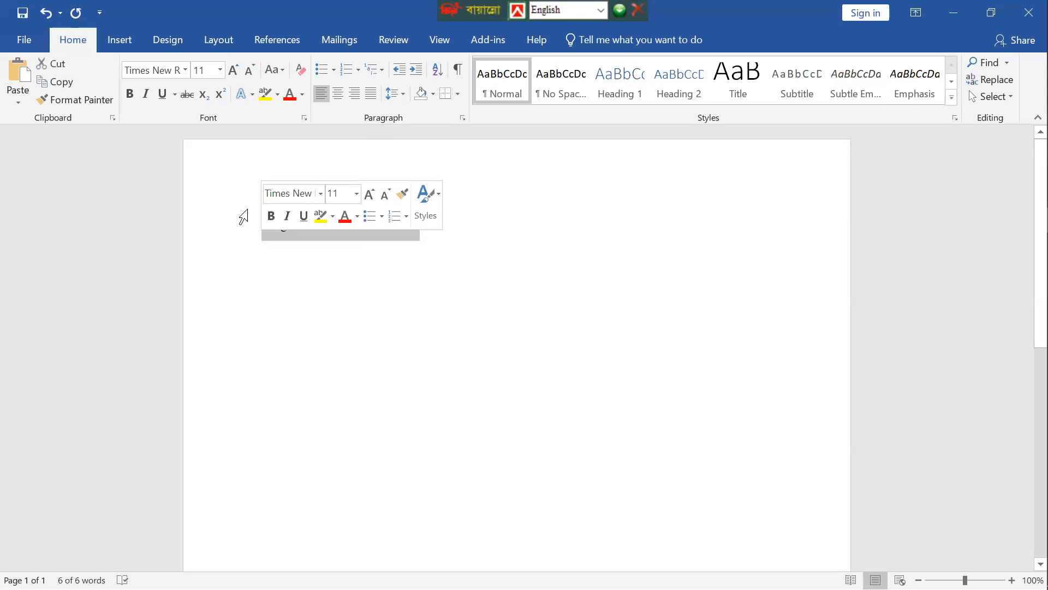
click(204, 95)
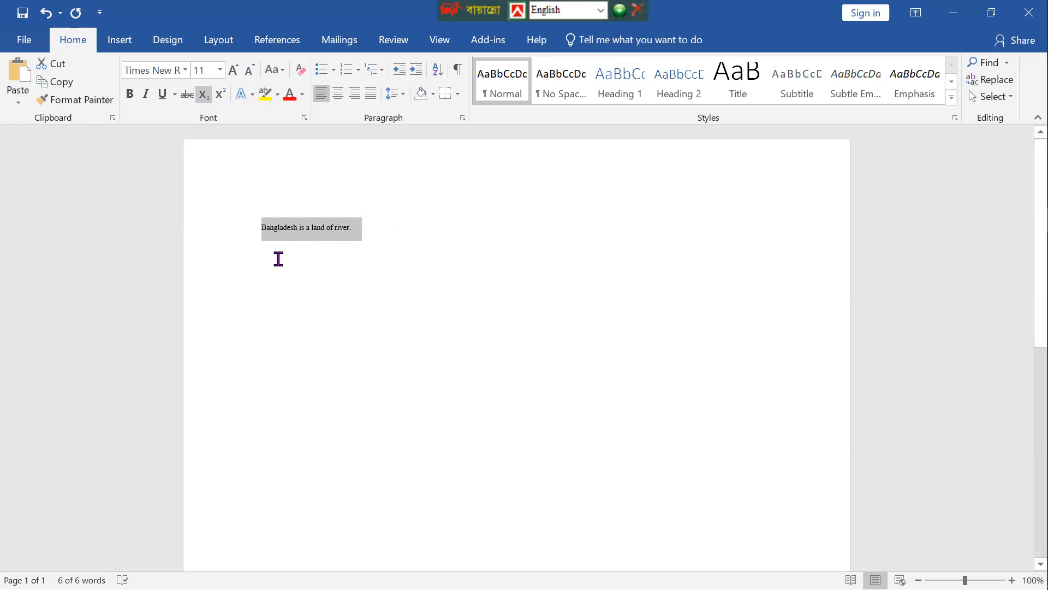
key(ctrl+z)
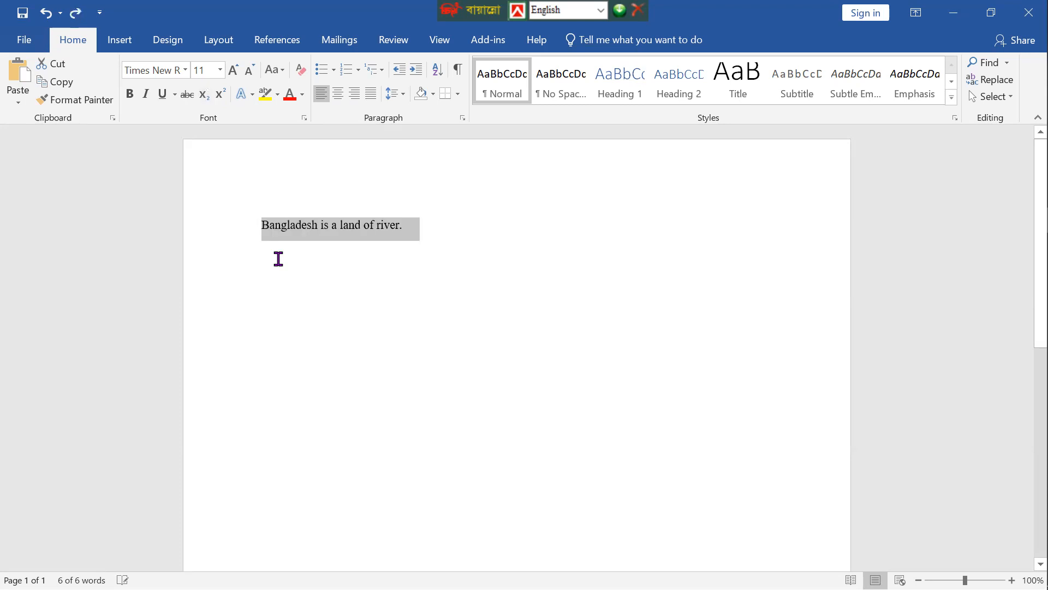
click(320, 237)
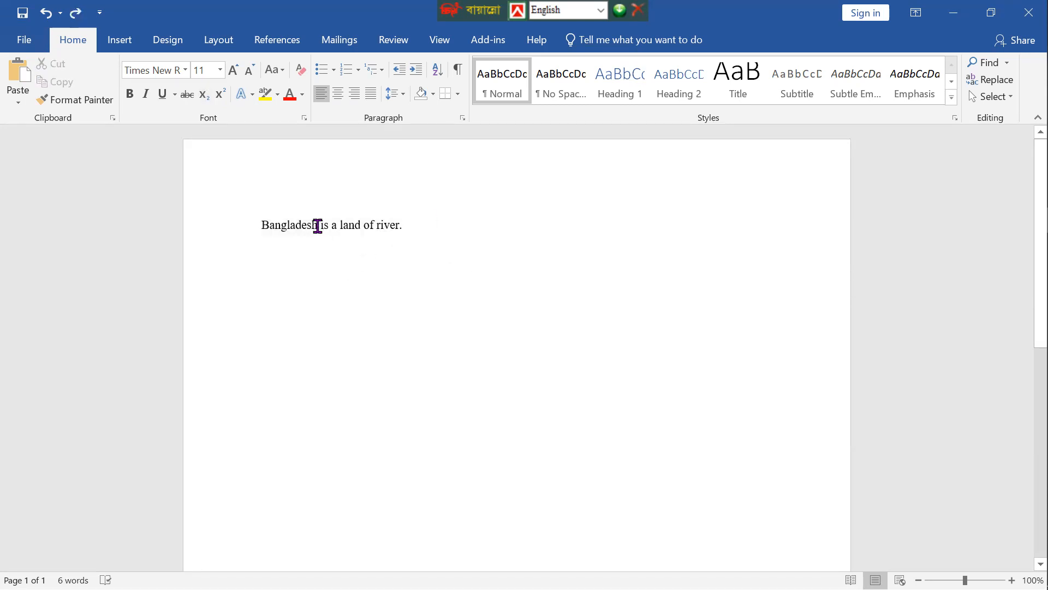
Step: Enlarge the word "Bangladesh" gradually to font size 18 and undo the last size increase
drag(318, 225, 262, 227)
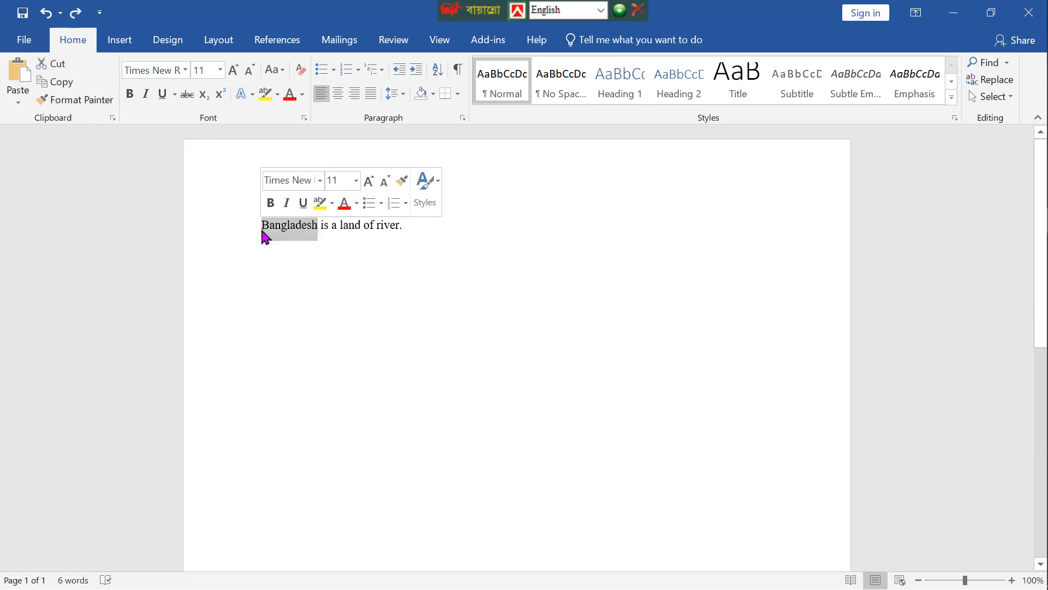
key(ctrl+shift+period)
key(ctrl+shift+period)
key(ctrl+shift+period)
key(ctrl+shift+period)
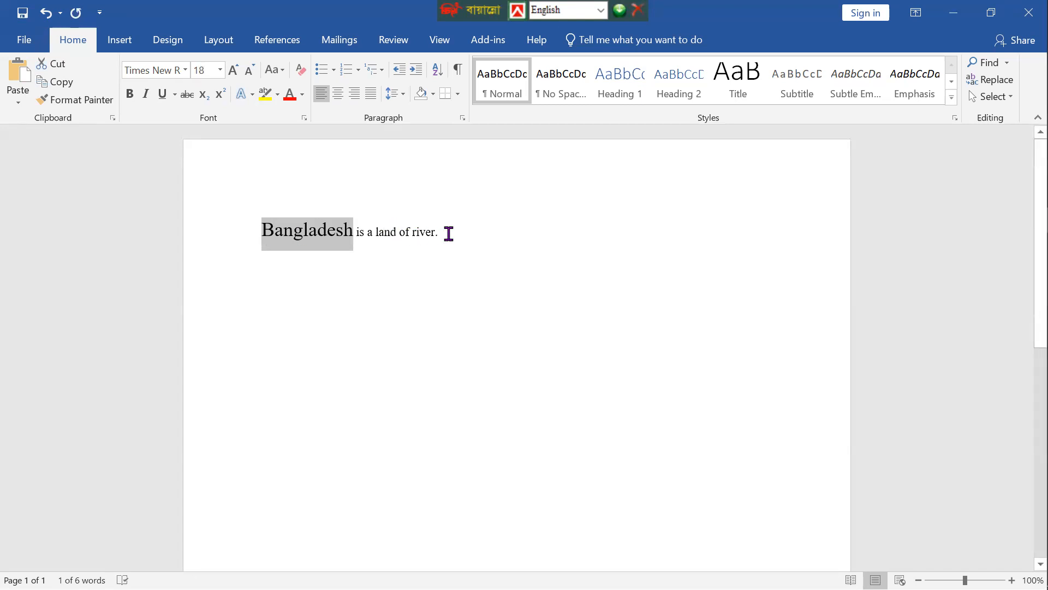
key(ctrl+z)
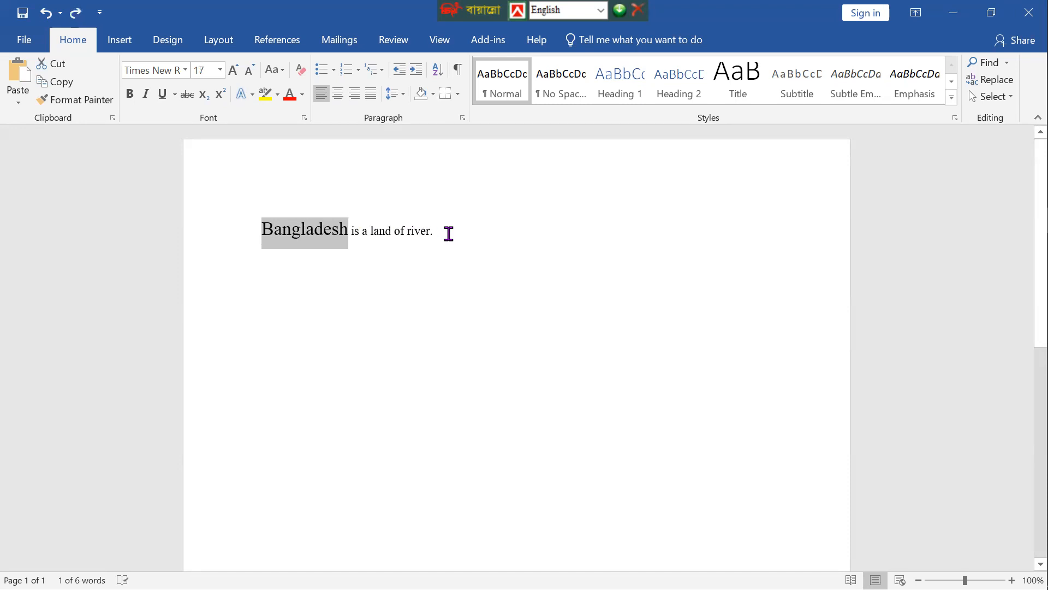
triple_click(400, 231)
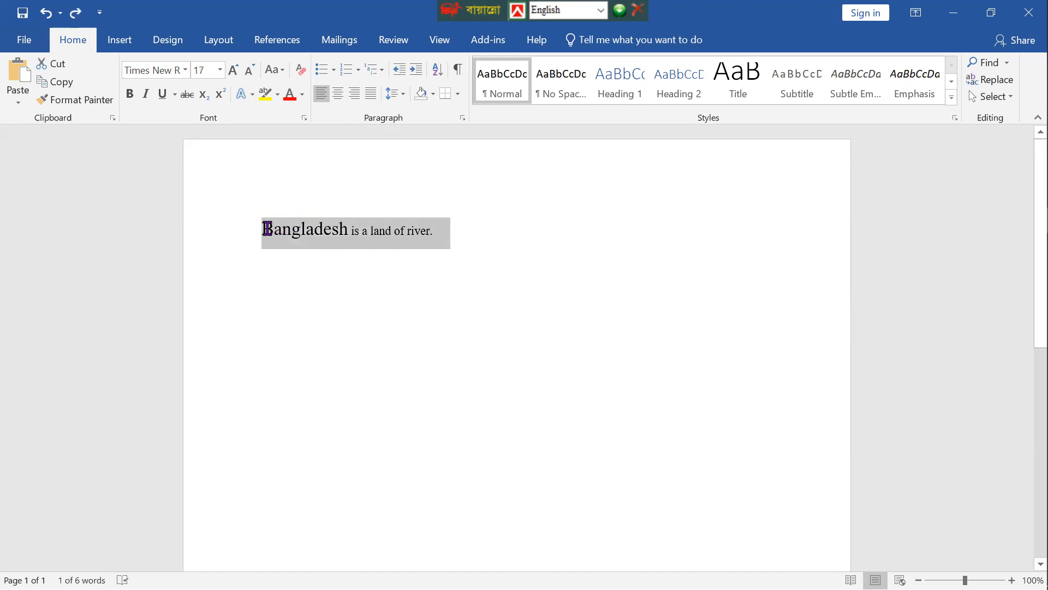
click(337, 246)
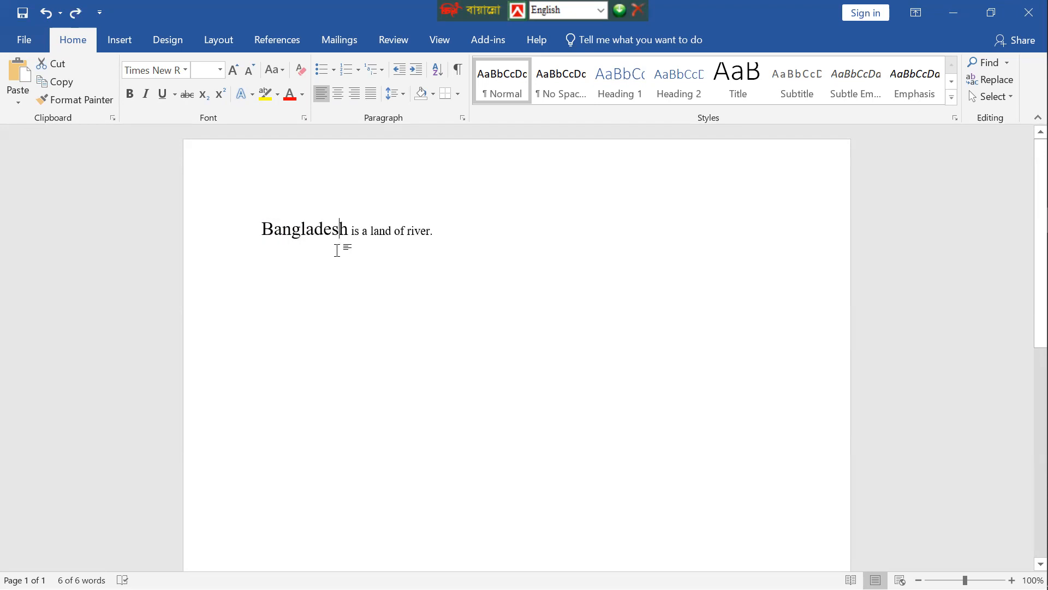
drag(351, 230, 267, 243)
double_click(335, 317)
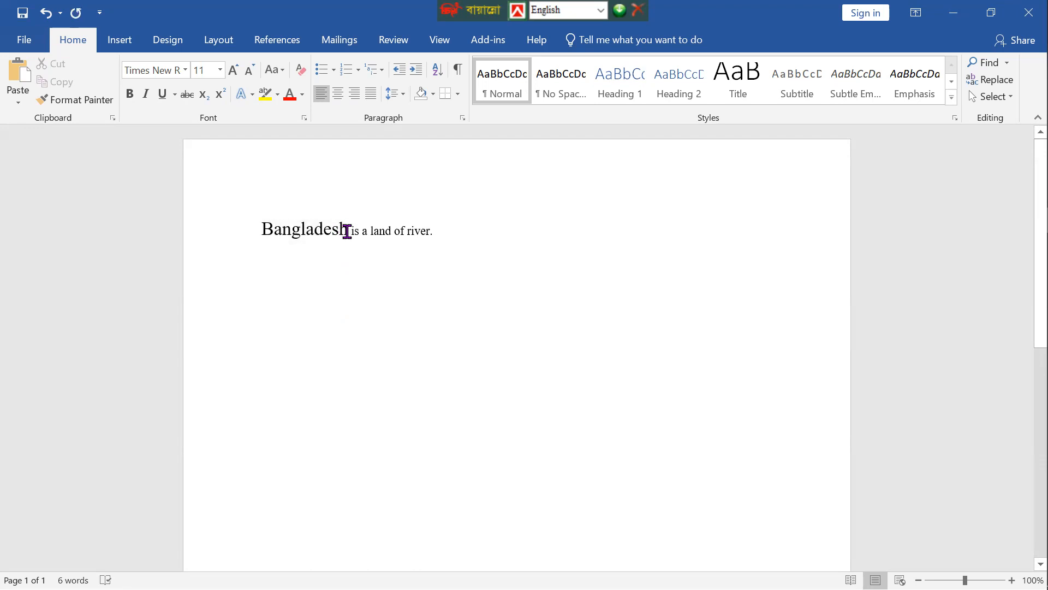
Step: Copy the formatting of the word "Bangladesh" to the rest of the sentence with Format Painter and clear the selection
drag(343, 231, 265, 243)
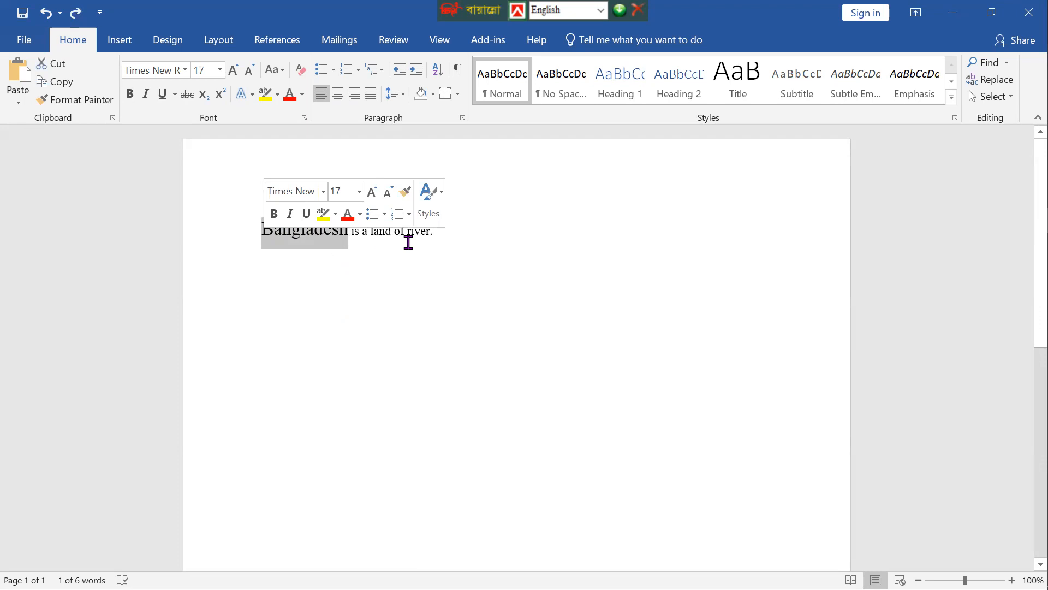
click(60, 107)
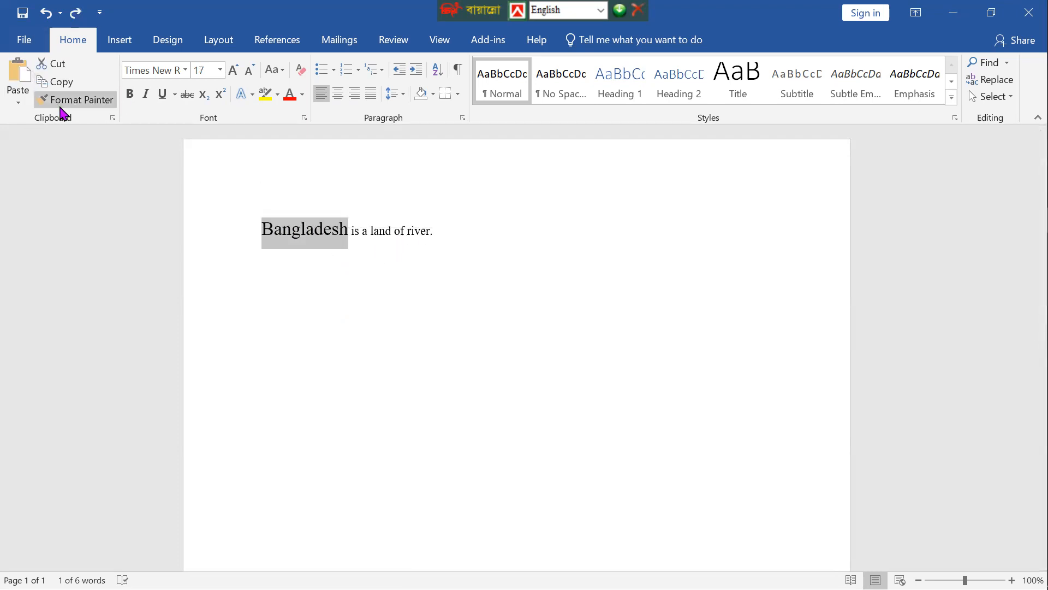
click(63, 105)
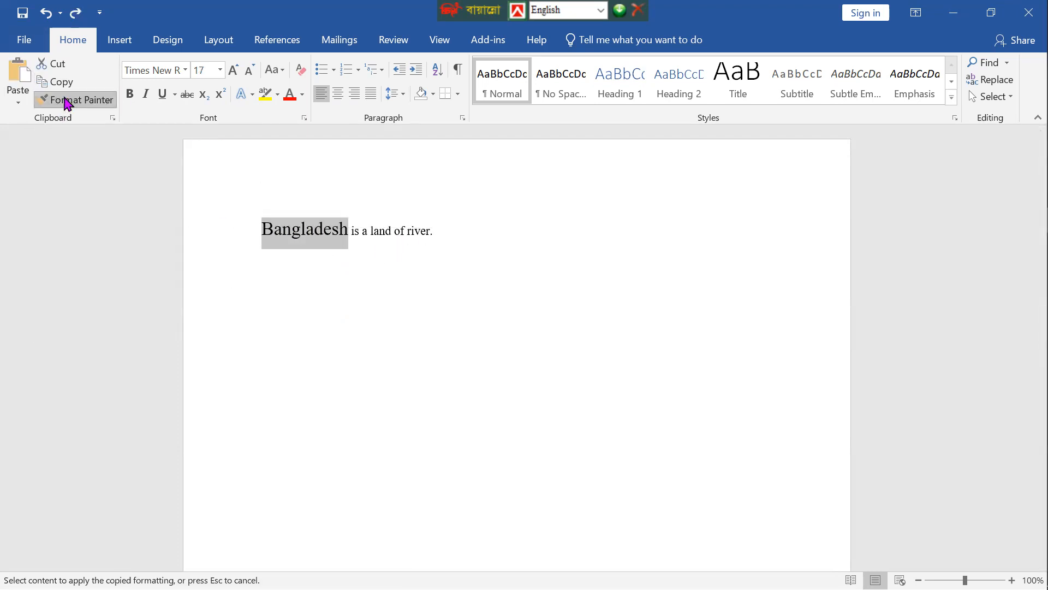
drag(440, 232, 339, 234)
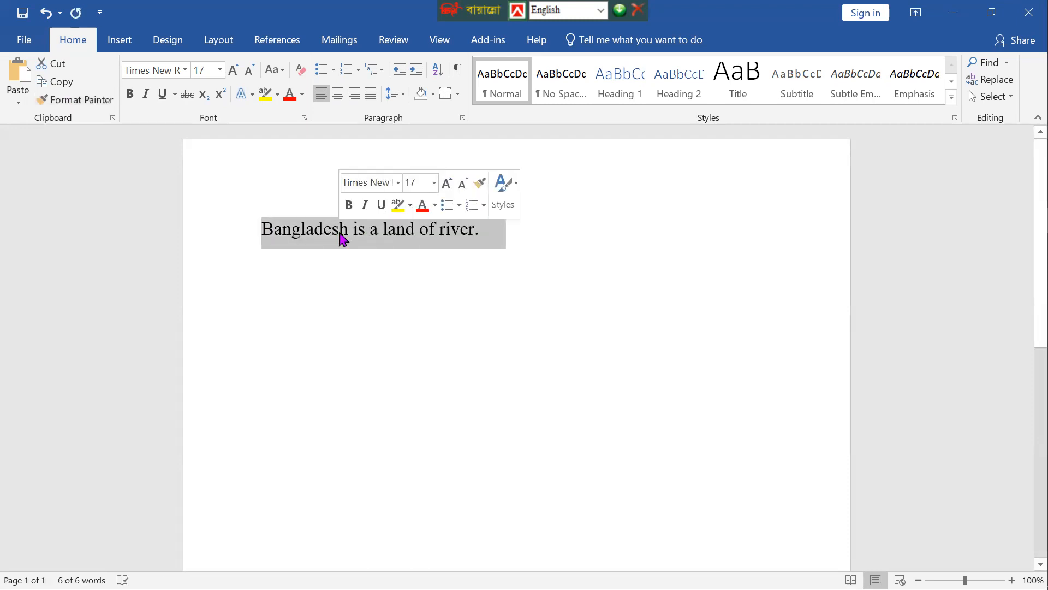
click(479, 263)
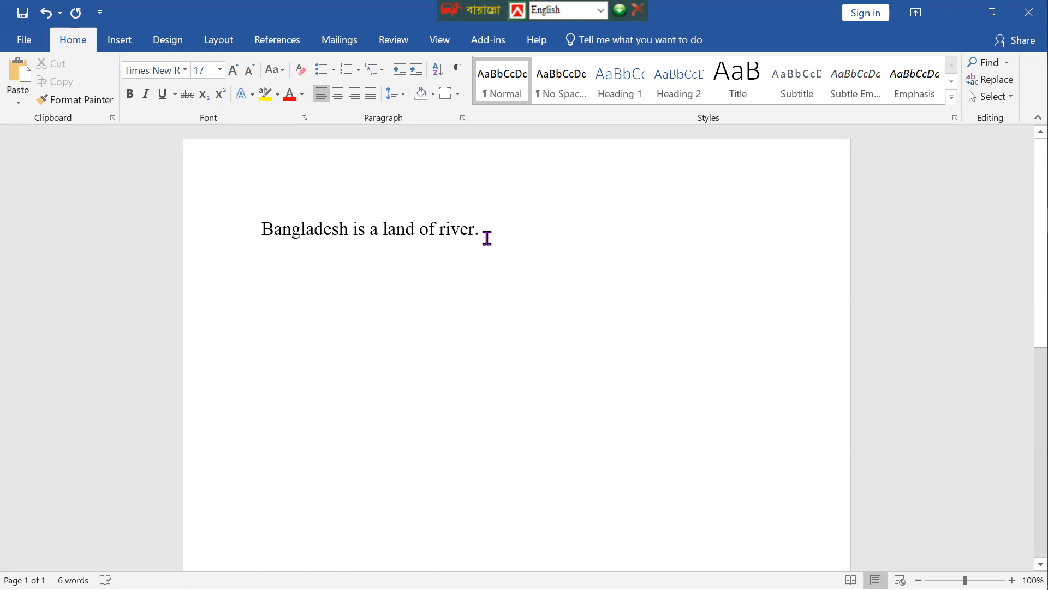
Step: Format the words "is a land of river." as subscript and clear the selection
drag(487, 238, 355, 232)
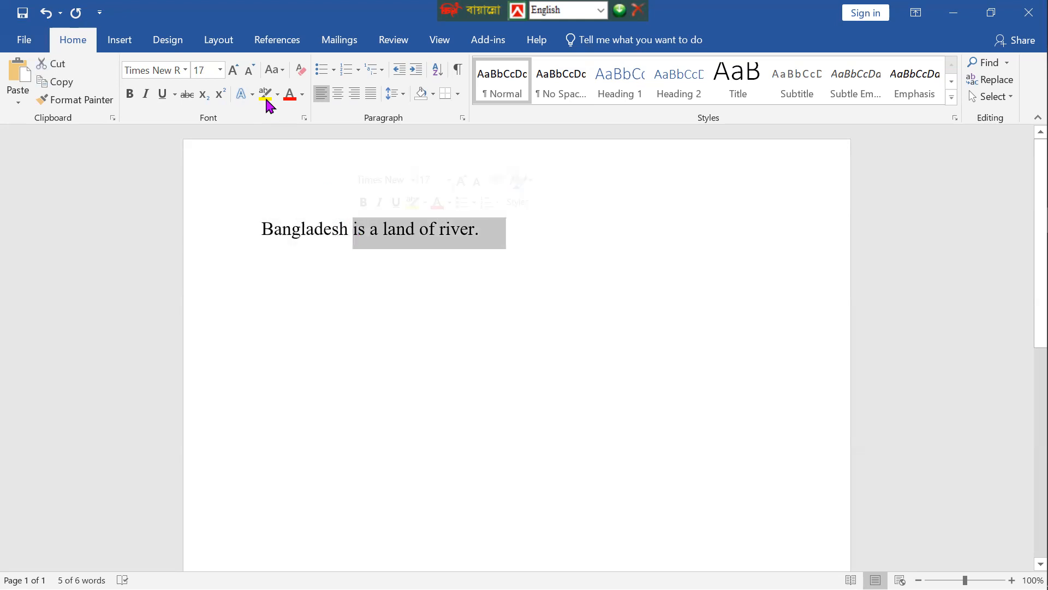
click(203, 96)
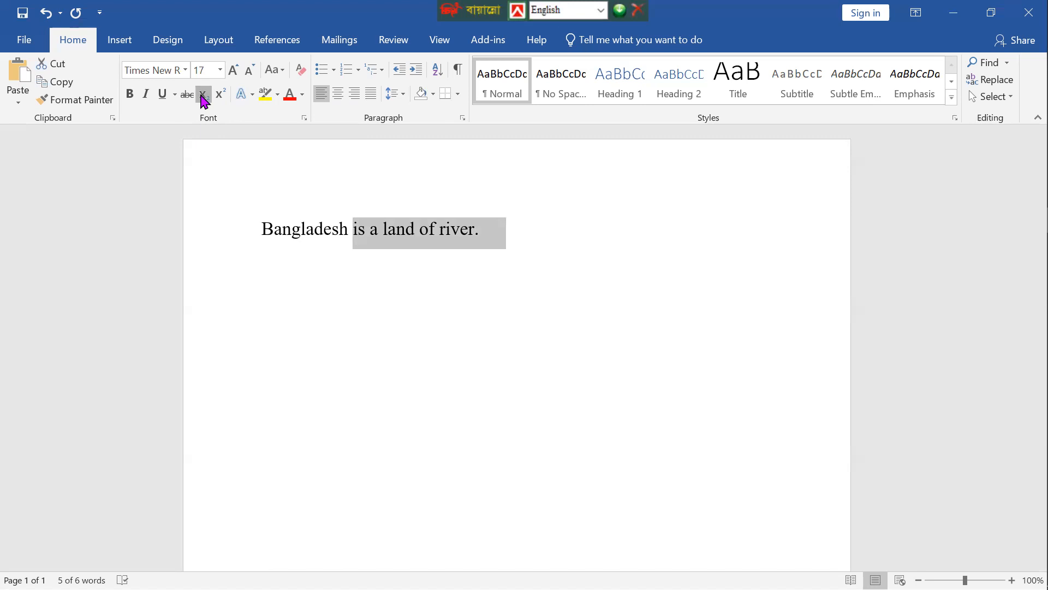
click(461, 292)
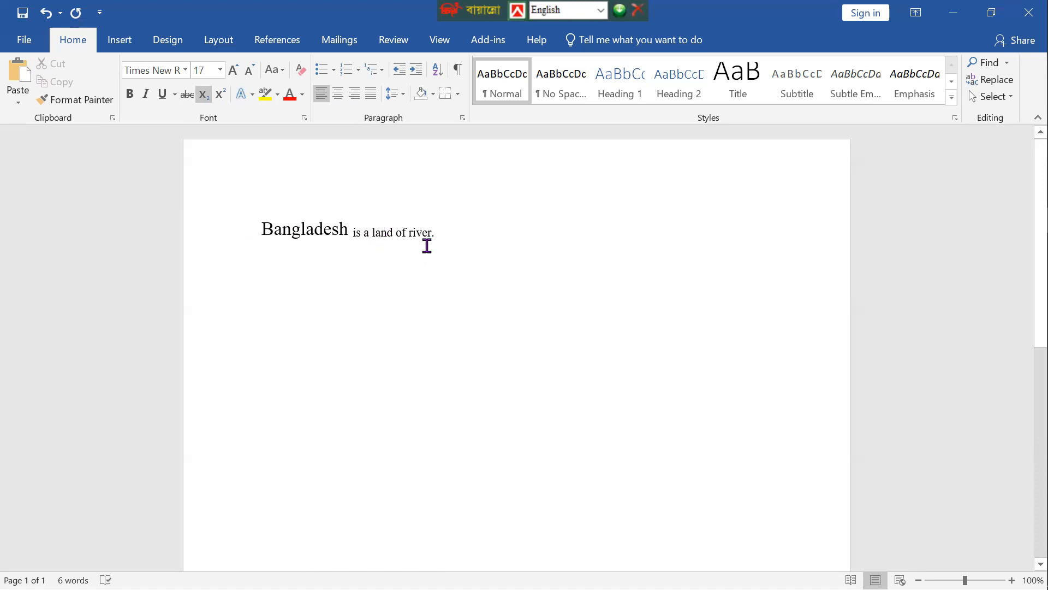
Step: Change the words "is a land of river." to superscript and clear the selection
drag(440, 233, 358, 240)
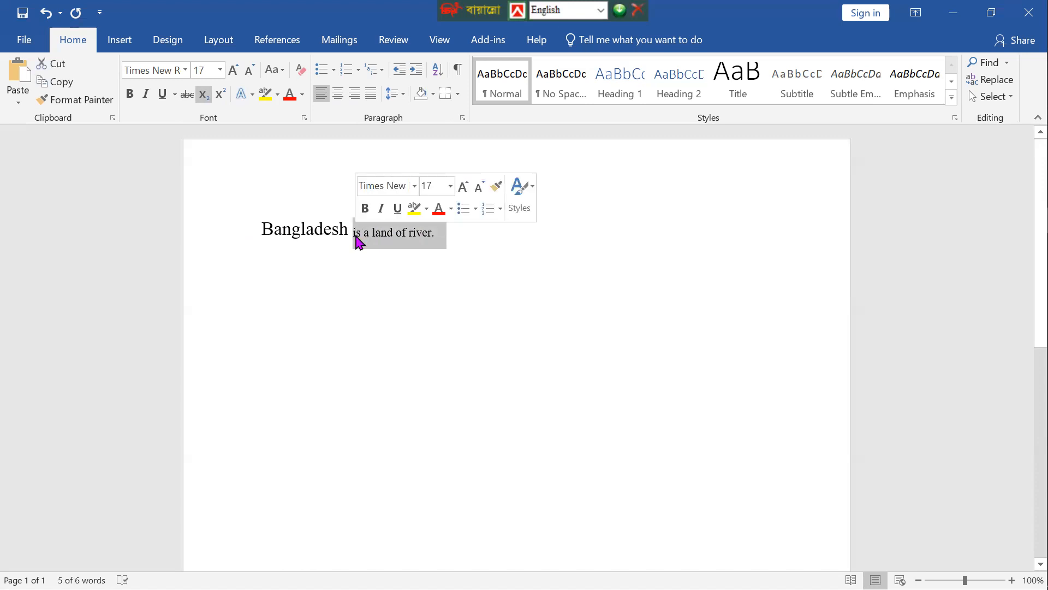
click(220, 95)
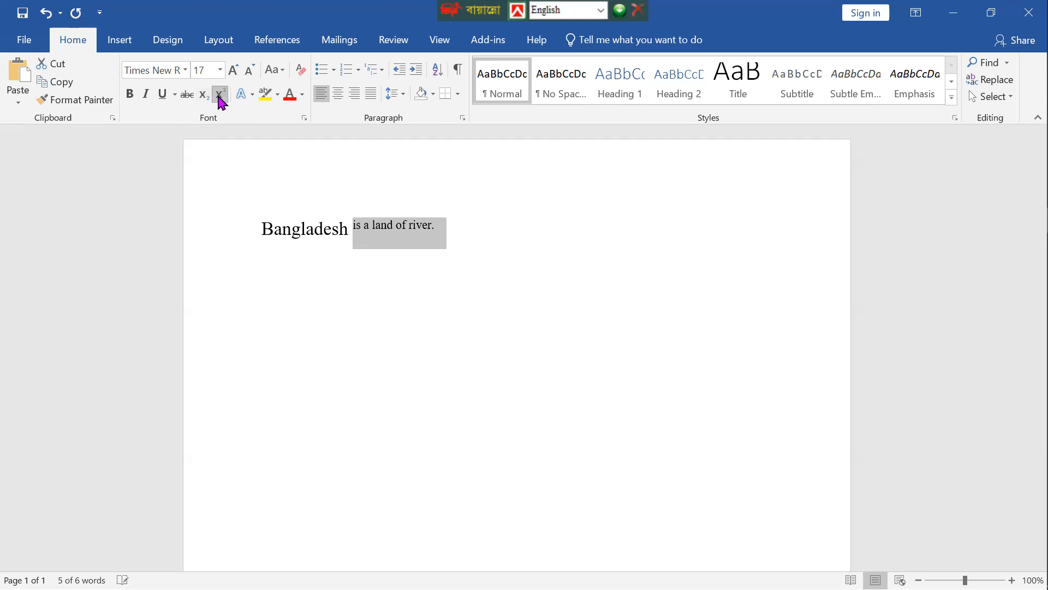
click(415, 290)
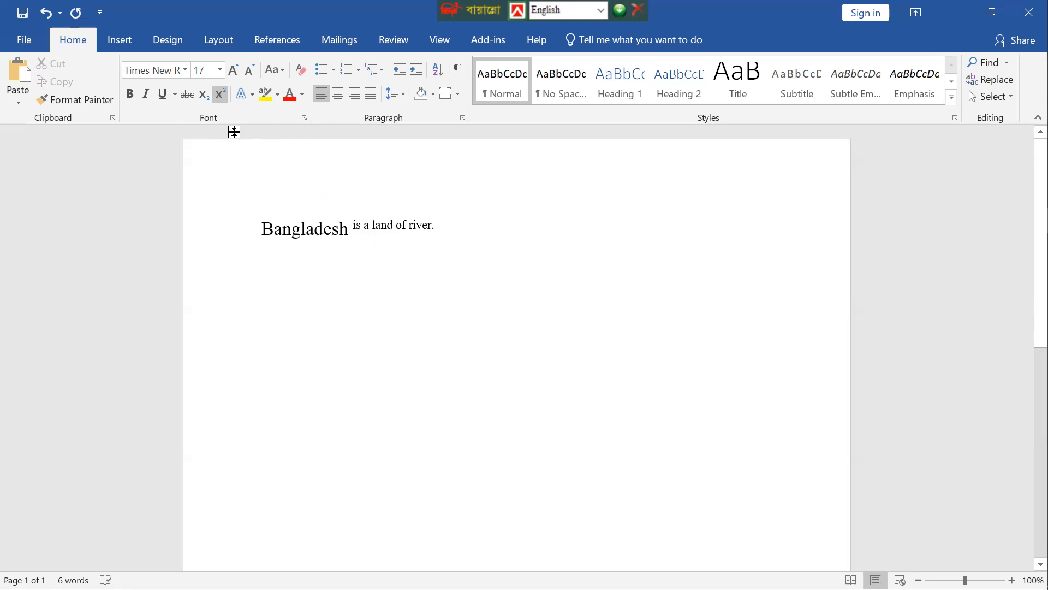
Step: Switch the word "river", and likewise the whole phrase "is a land of river.", to subscript and back to superscript
click(205, 97)
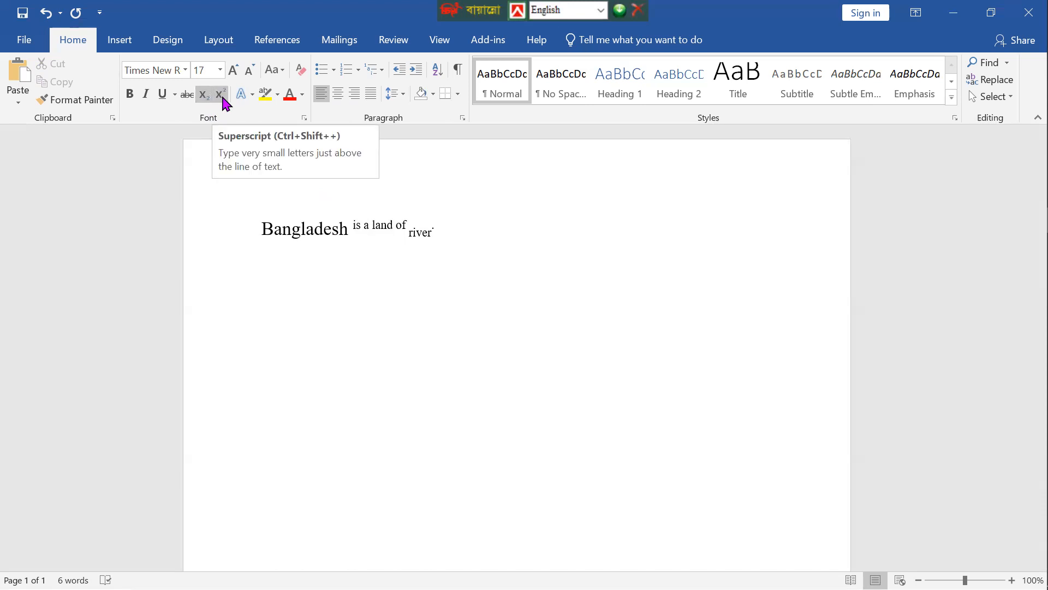
click(223, 98)
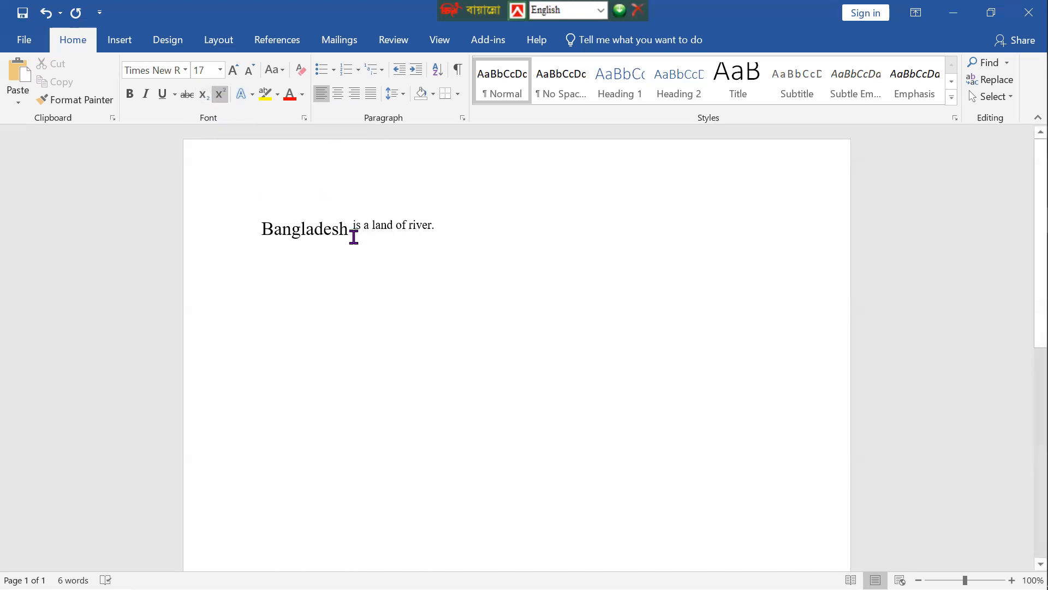
drag(451, 234, 359, 234)
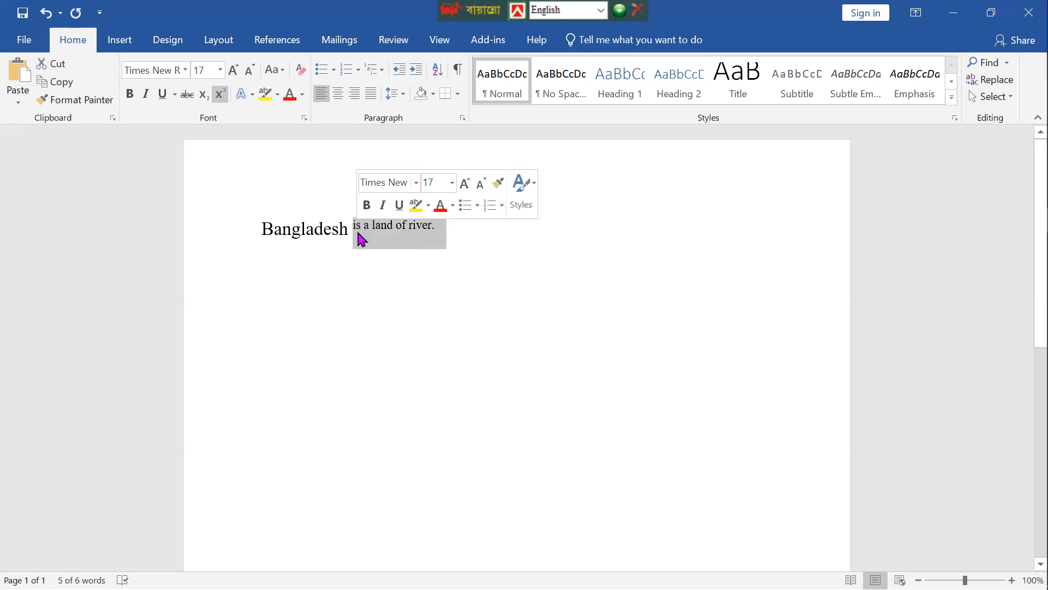
click(203, 95)
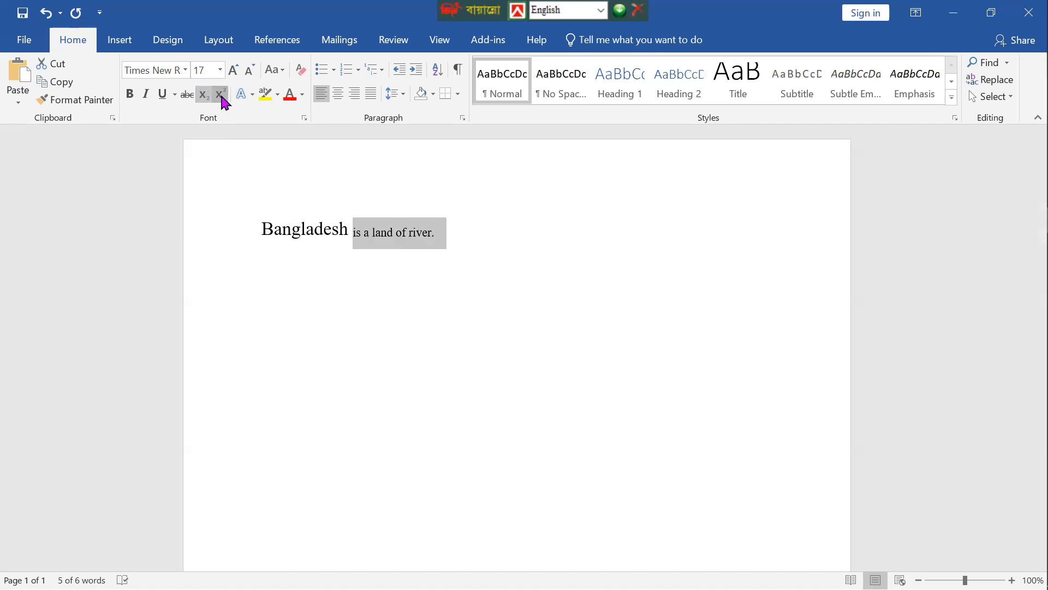
click(221, 96)
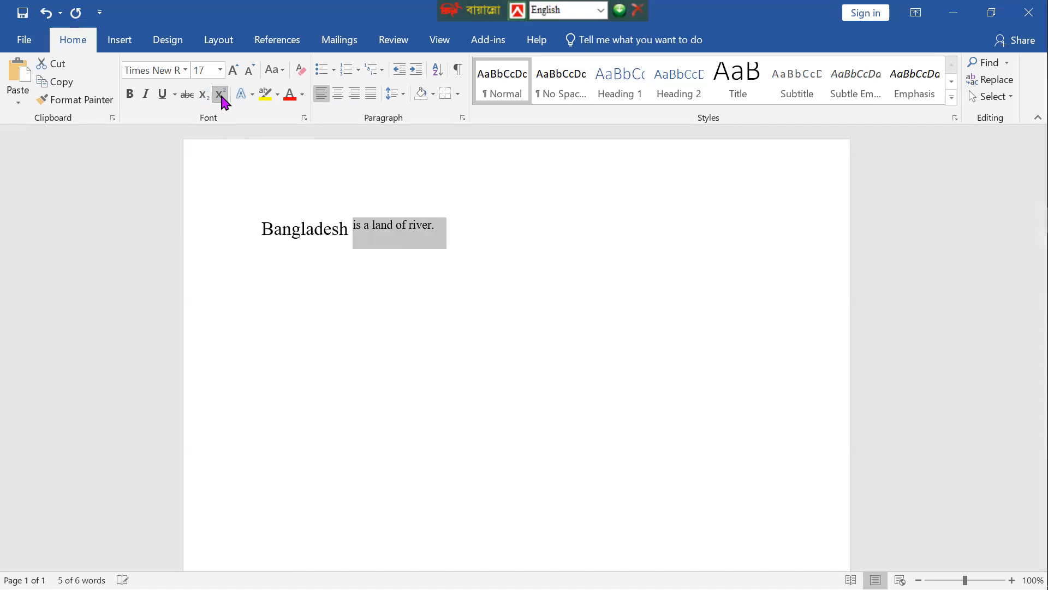
Step: Undo the subscript and superscript changes on "is a land of river." and clear the selection
click(419, 266)
key(ctrl+z)
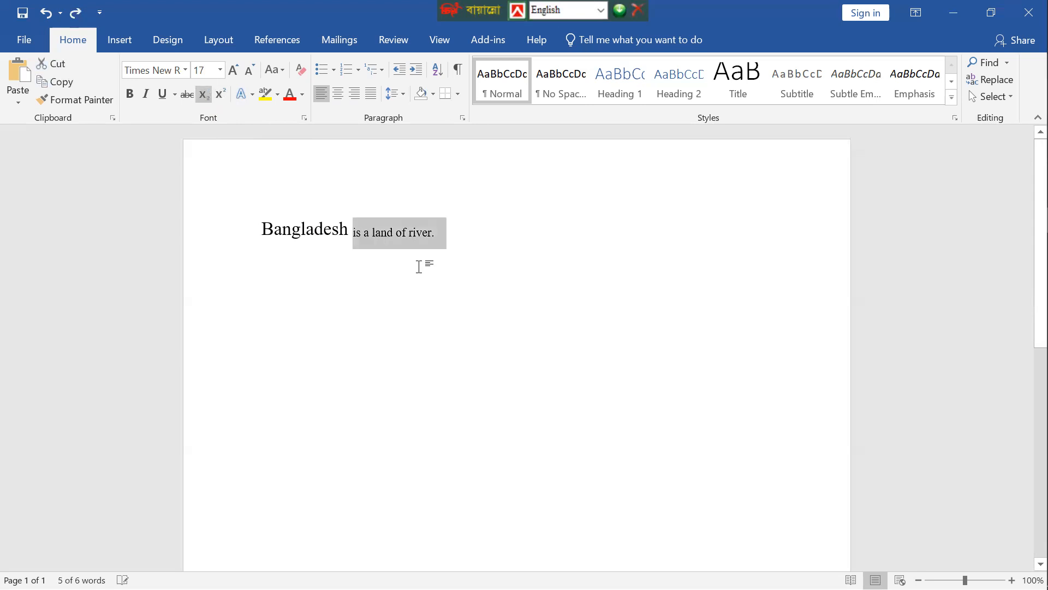
key(ctrl+z)
click(585, 289)
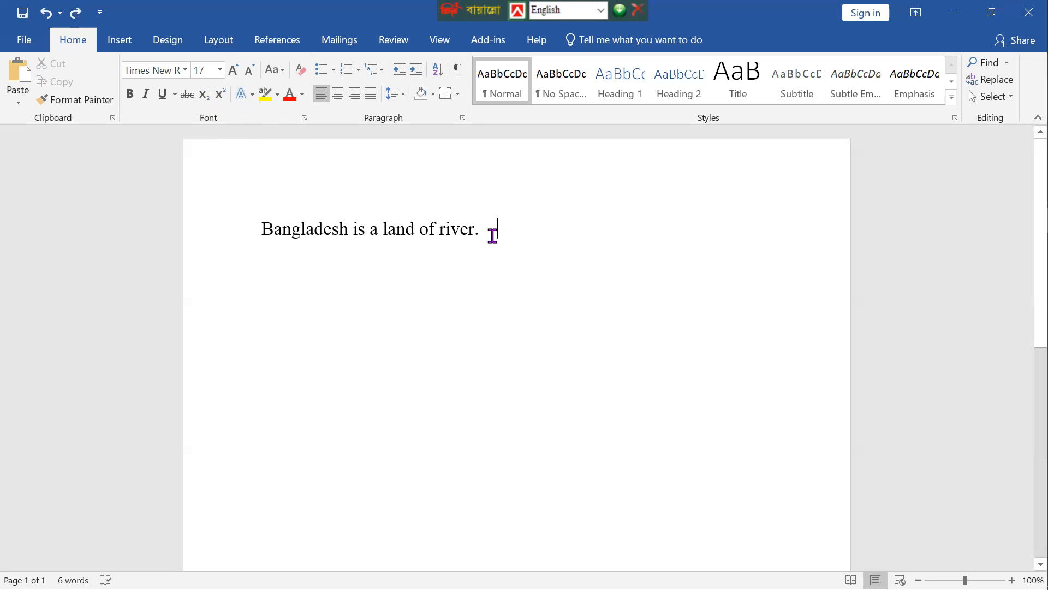
Step: Apply the blue gradient text effect with a reflection to the whole sentence and clear the selection
drag(492, 235, 277, 234)
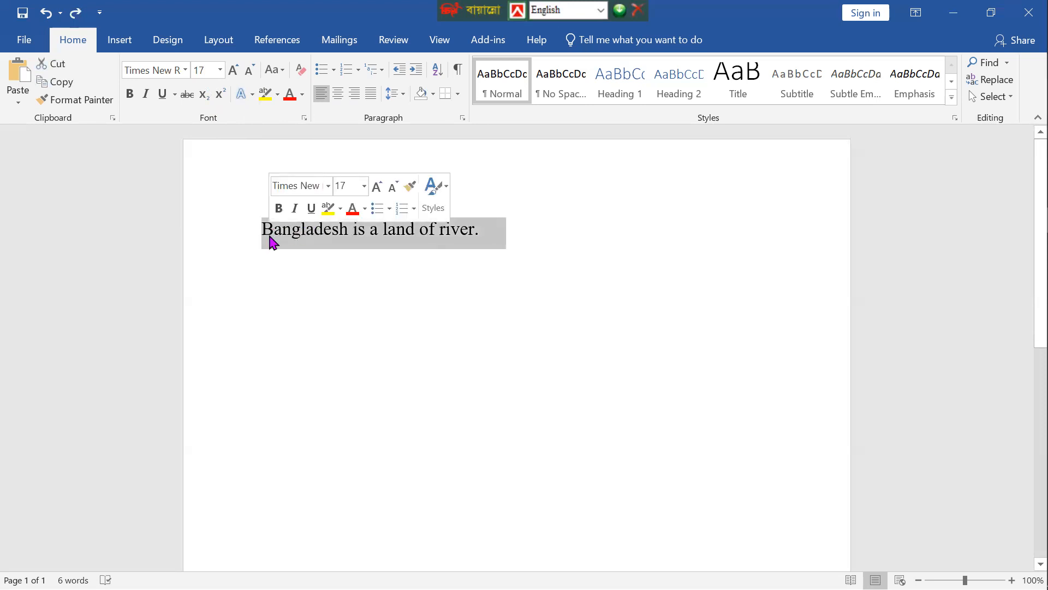
click(252, 97)
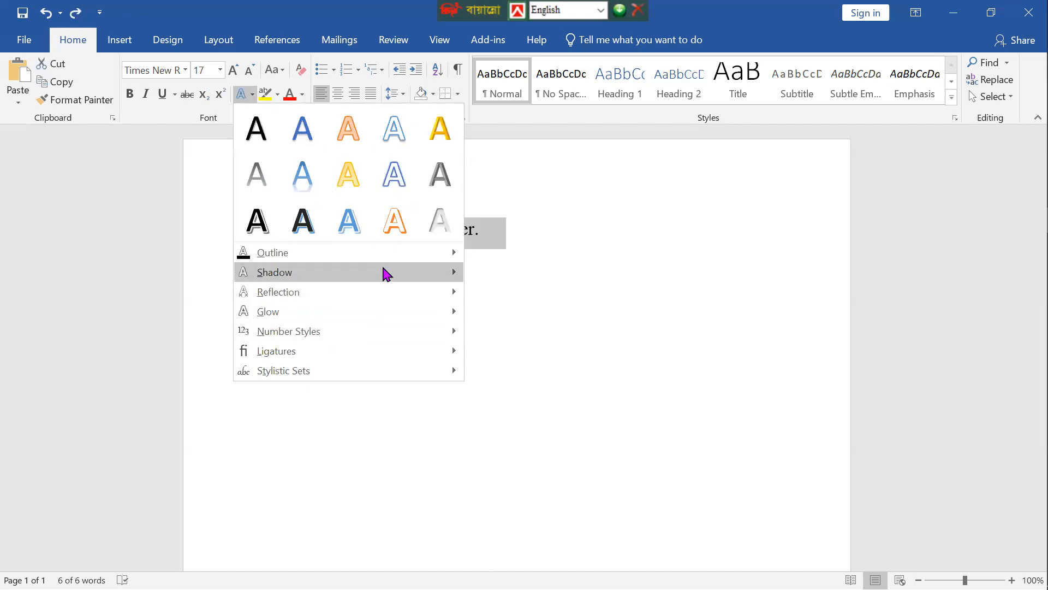
click(306, 171)
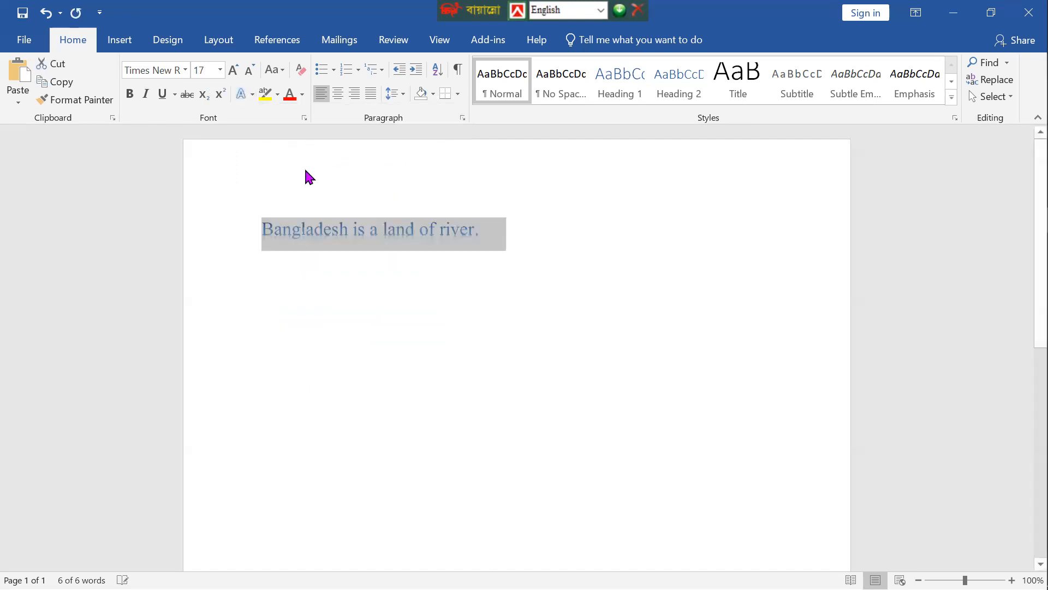
click(333, 238)
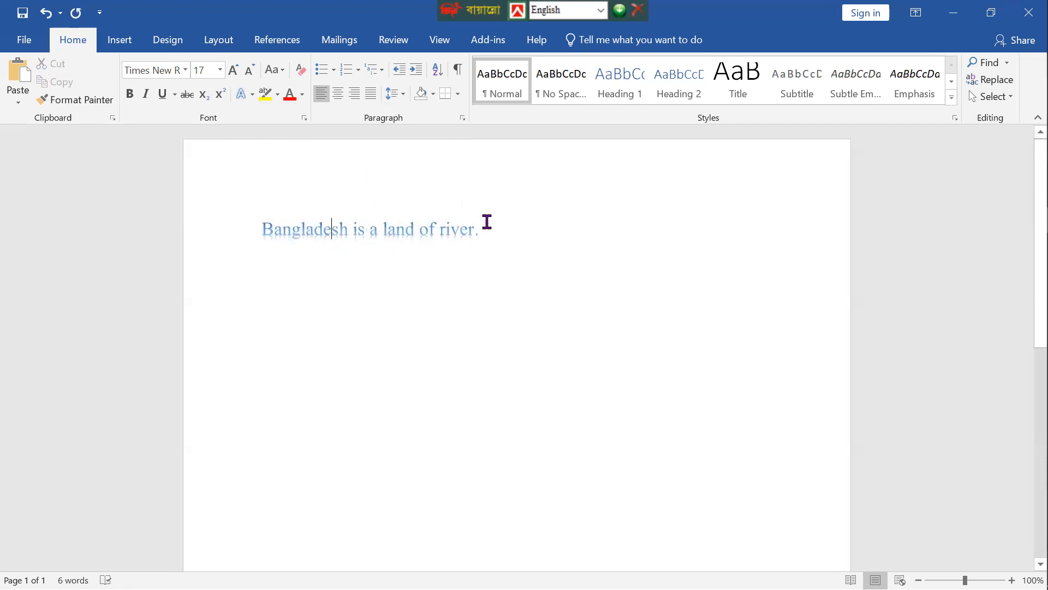
Step: Enlarge the whole sentence gradually to font size 35 and clear the selection
click(498, 239)
triple_click(321, 238)
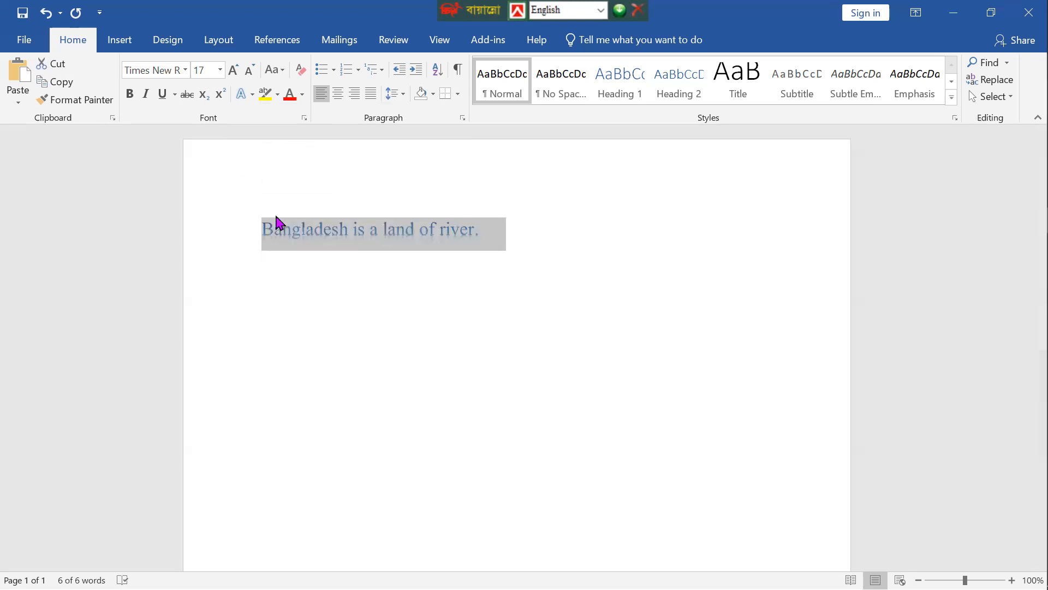
key(ctrl+bracketright)
key(ctrl+bracketright)
key(ctrl+bracketright)
key(ctrl+bracketright)
key(ctrl+bracketright)
key(ctrl+bracketright)
key(ctrl+bracketright)
key(ctrl+bracketright)
key(ctrl+bracketright)
key(ctrl+bracketright)
key(ctrl+bracketright)
key(ctrl+bracketright)
key(ctrl+bracketright)
key(ctrl+bracketright)
key(ctrl+bracketright)
key(ctrl+bracketright)
key(ctrl+bracketright)
key(ctrl+bracketright)
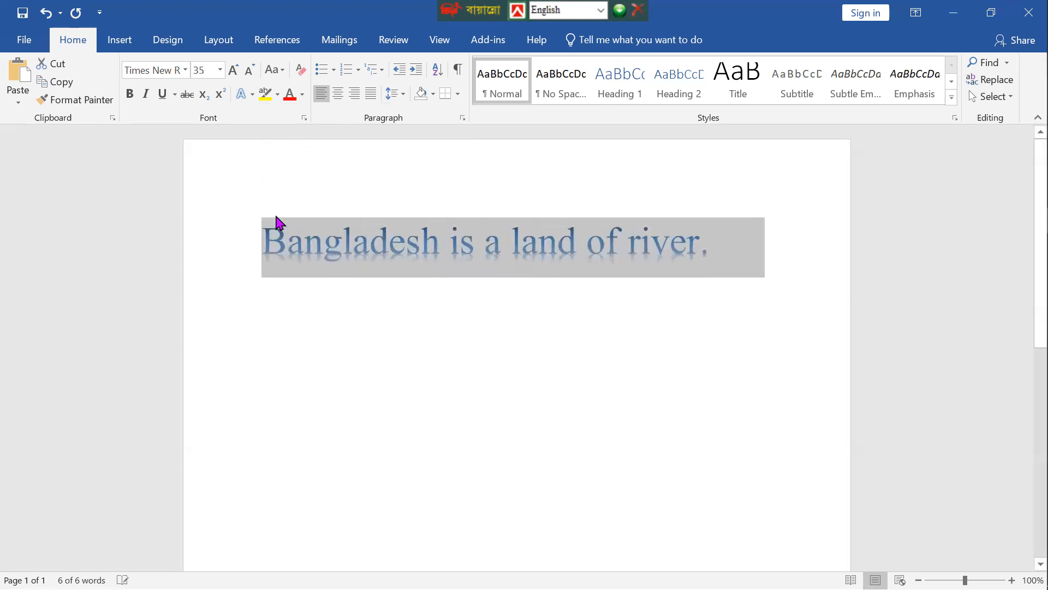
click(396, 342)
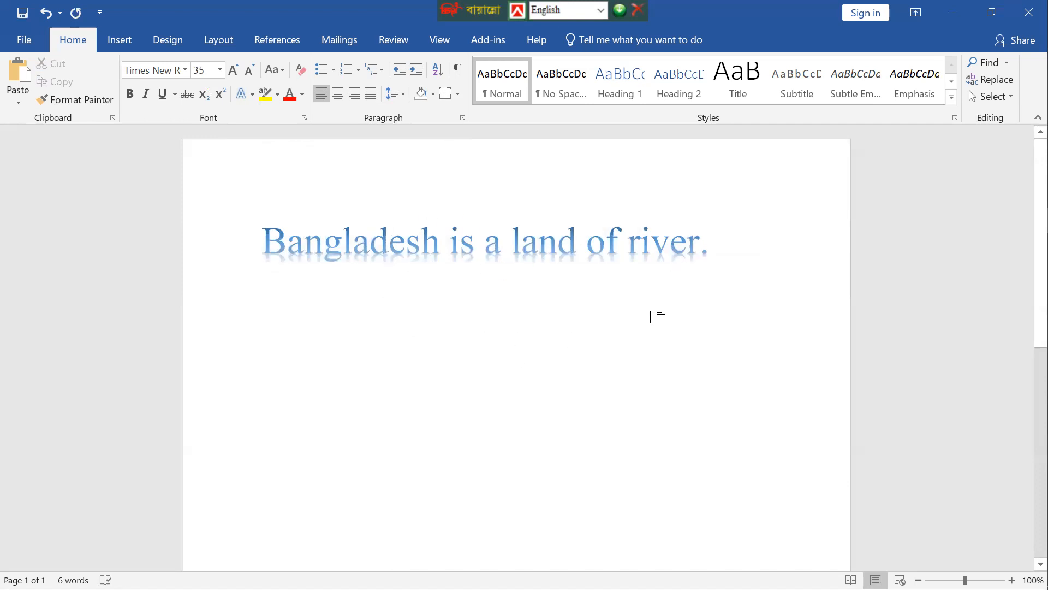
Step: Apply the bold black text effect with an outline and hard shadow to the whole sentence and clear the selection
drag(713, 239, 273, 260)
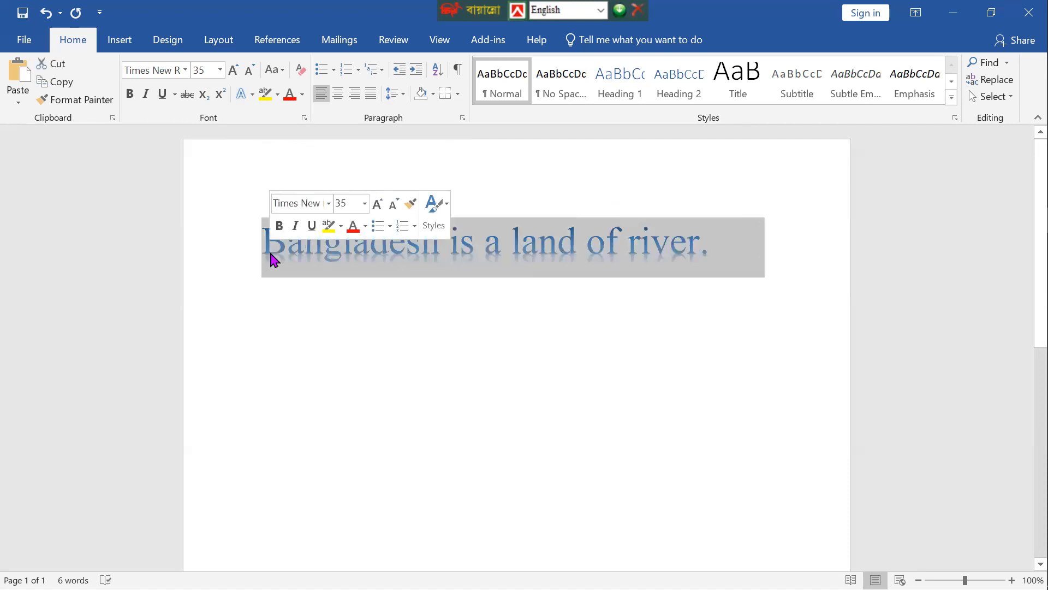
click(253, 97)
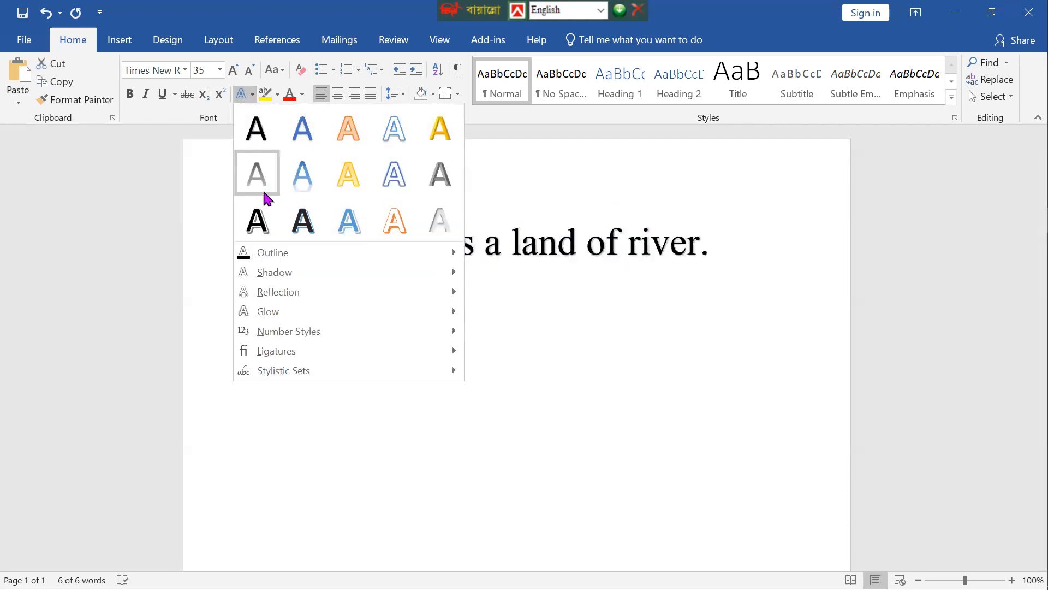
click(262, 227)
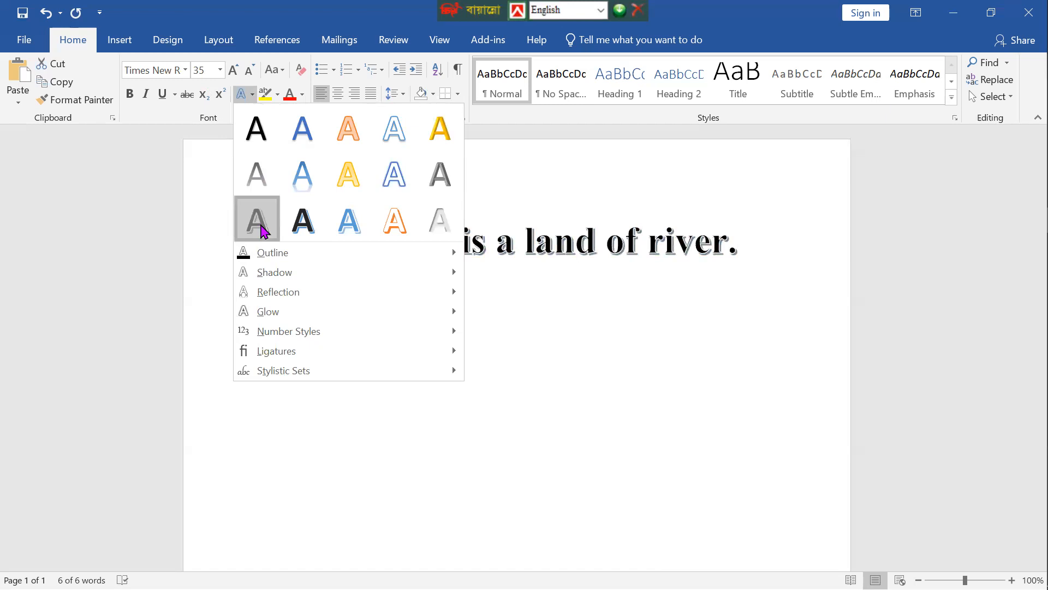
click(416, 344)
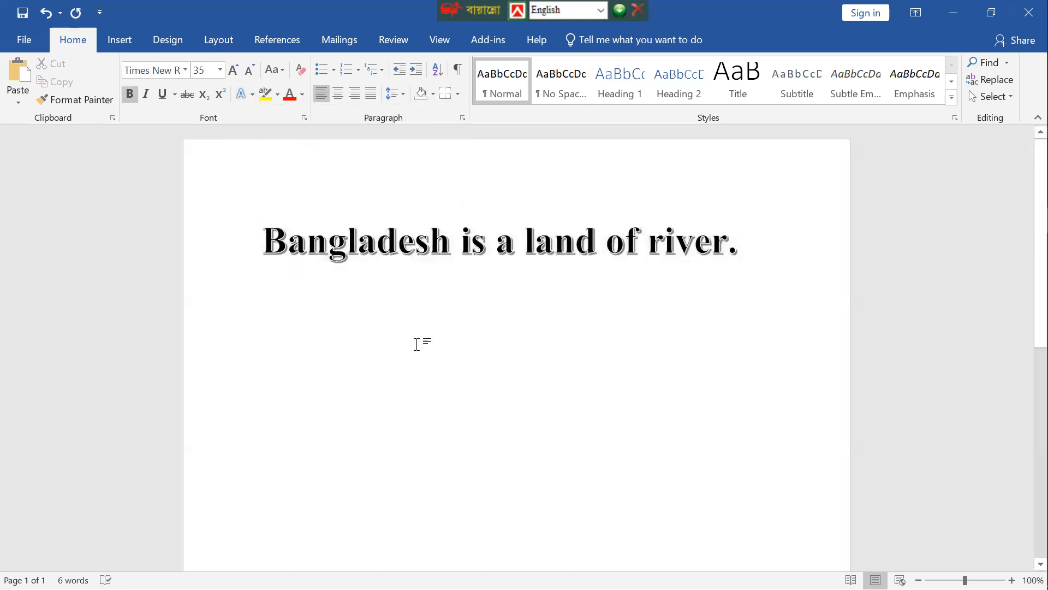
Step: Change the whole sentence's text effect to the light gray preset with an inner shadow
drag(746, 241, 289, 257)
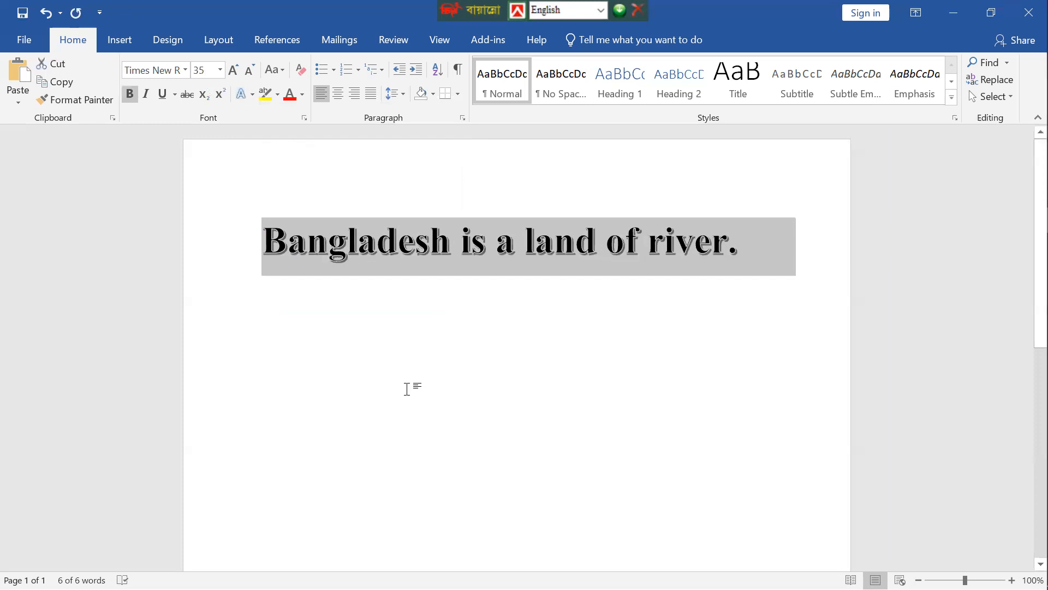
click(247, 94)
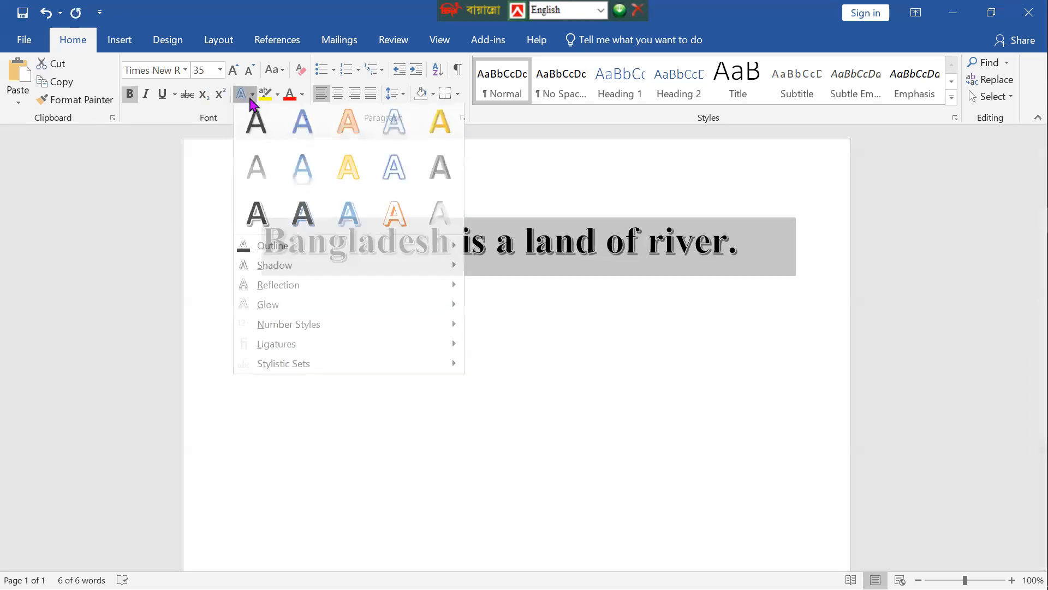
click(428, 221)
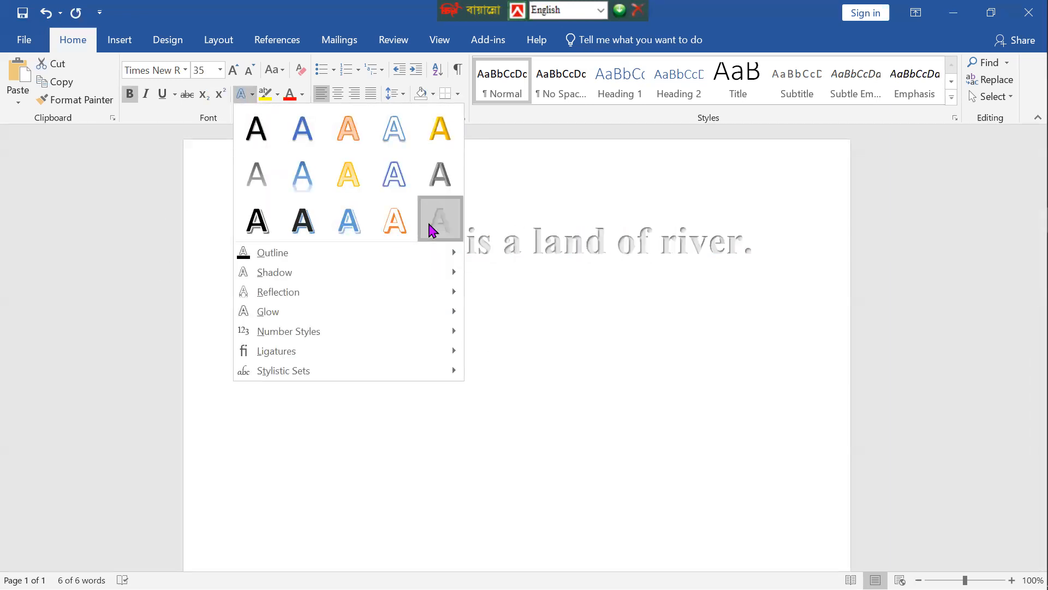
Step: Change the whole sentence's text effect to the plain black preset with a shadow and clear the selection
click(429, 345)
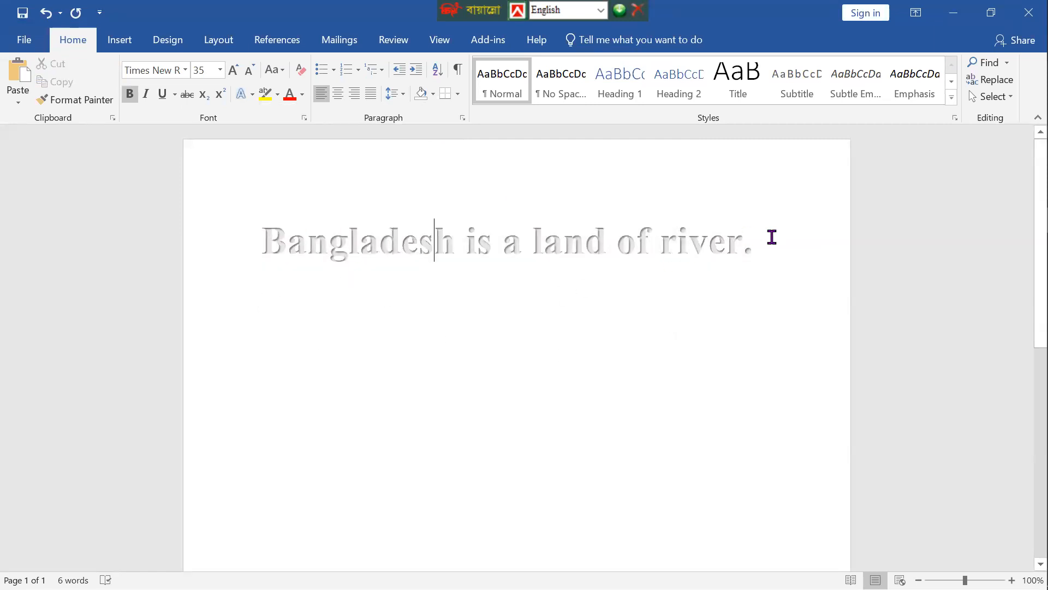
triple_click(273, 241)
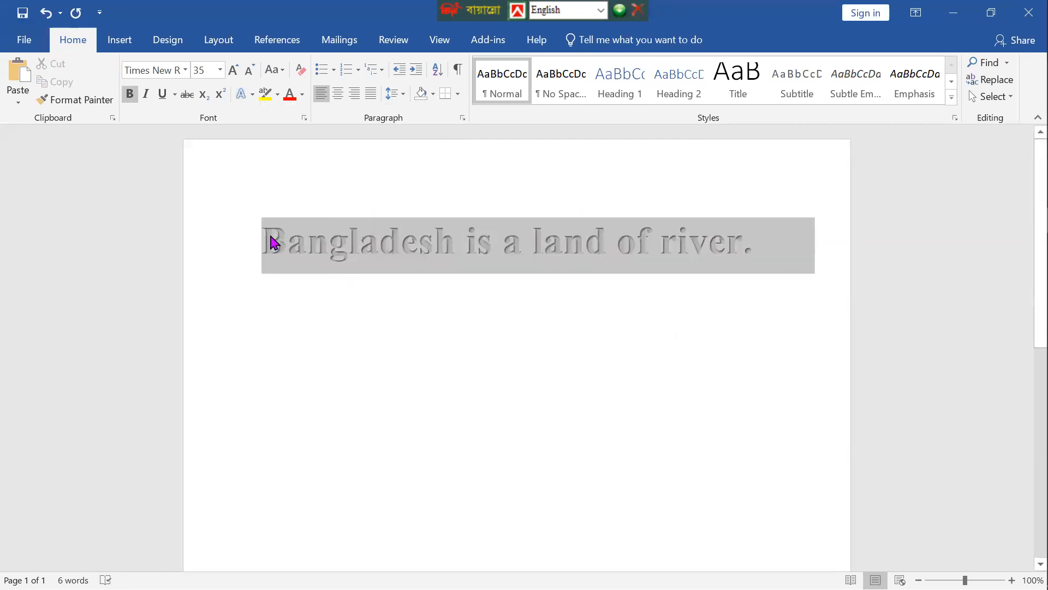
click(242, 94)
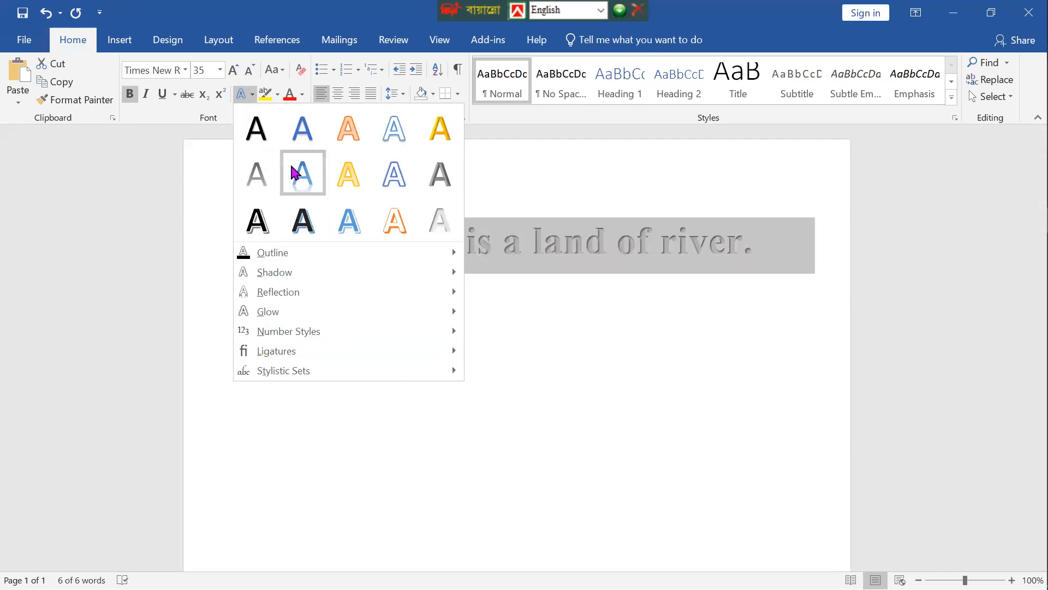
click(264, 139)
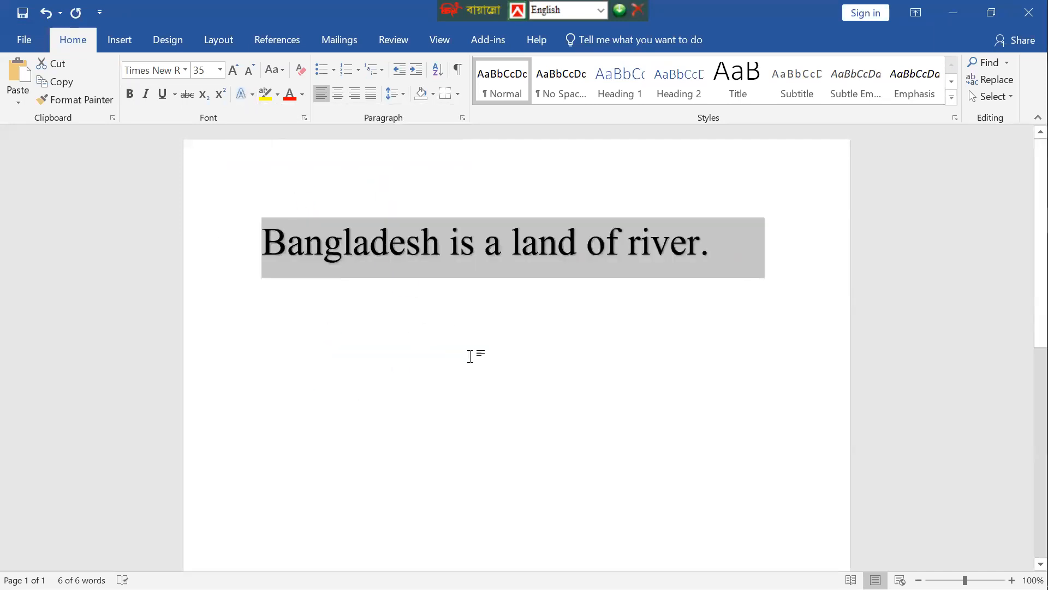
click(442, 292)
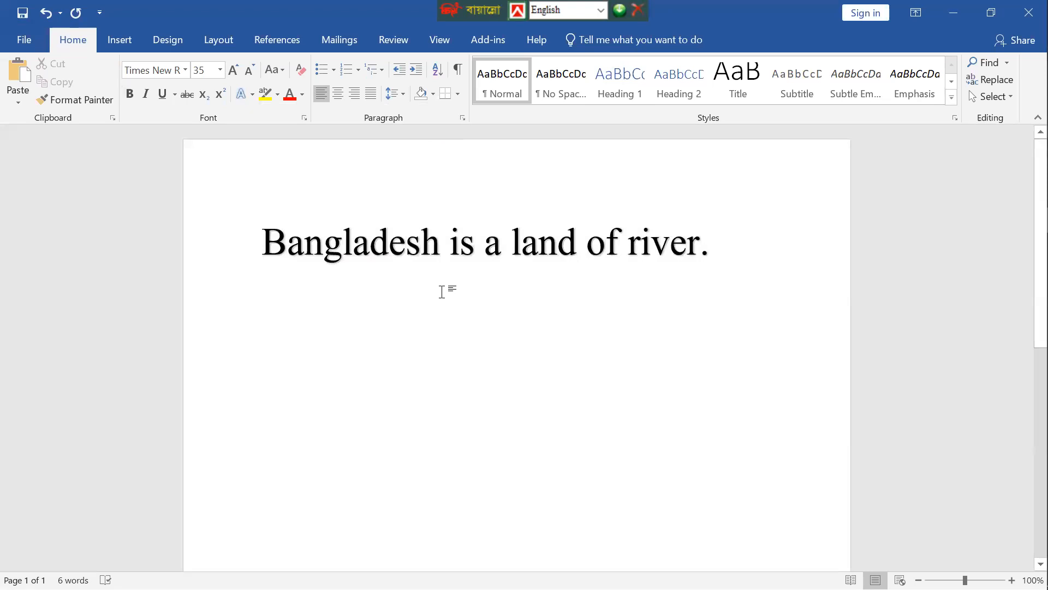
Step: Undo the text effects back to the blue gradient with reflection, then gradually shrink the whole sentence
key(ctrl+a)
key(ctrl+z)
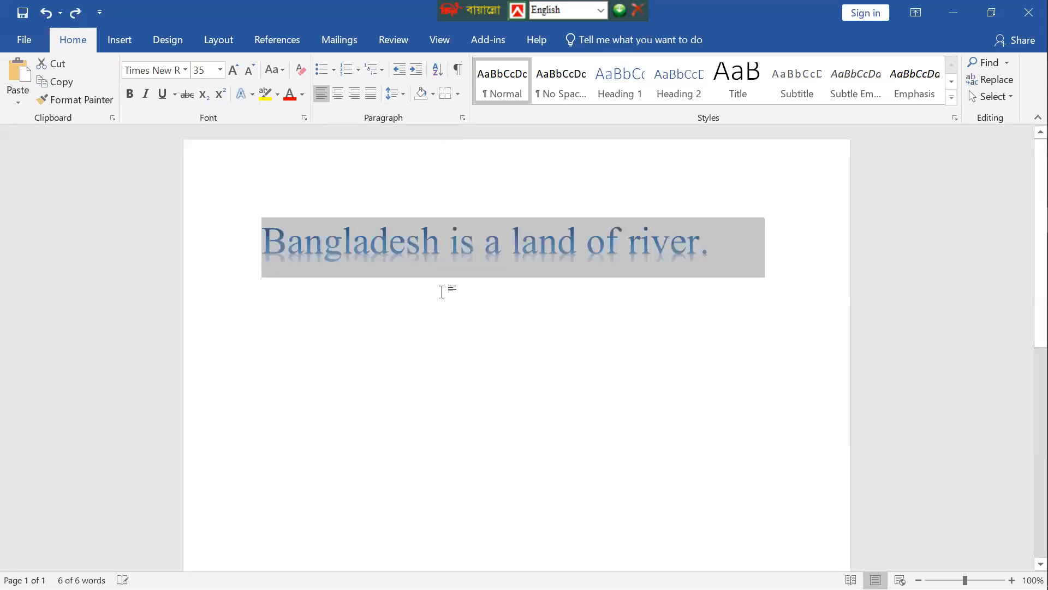
key(ctrl+bracketleft)
key(ctrl+bracketleft)
key(ctrl+bracketleft)
key(ctrl+bracketleft)
key(ctrl+bracketleft)
key(ctrl+bracketleft)
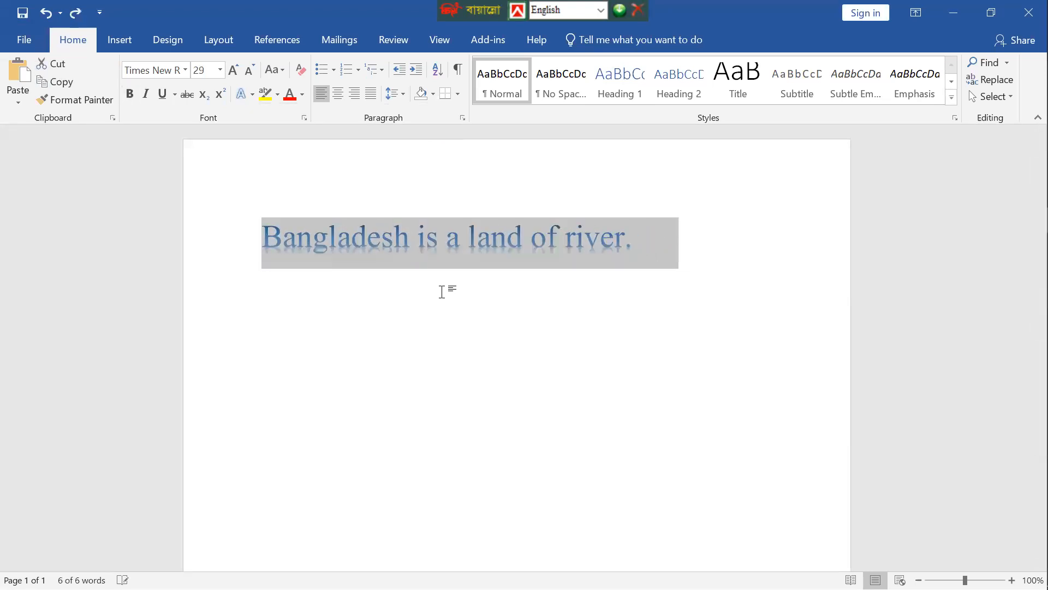
key(ctrl+bracketleft)
key(ctrl+bracketleft)
key(ctrl+bracketleft)
key(ctrl+bracketleft)
key(ctrl+bracketleft)
key(ctrl+bracketleft)
key(ctrl+bracketleft)
key(ctrl+bracketleft)
key(ctrl+bracketleft)
key(ctrl+bracketleft)
key(ctrl+bracketleft)
Step: Undo the earlier size and effect changes until the whole sentence is plain black text at size 17
key(ctrl+z)
key(ctrl+z)
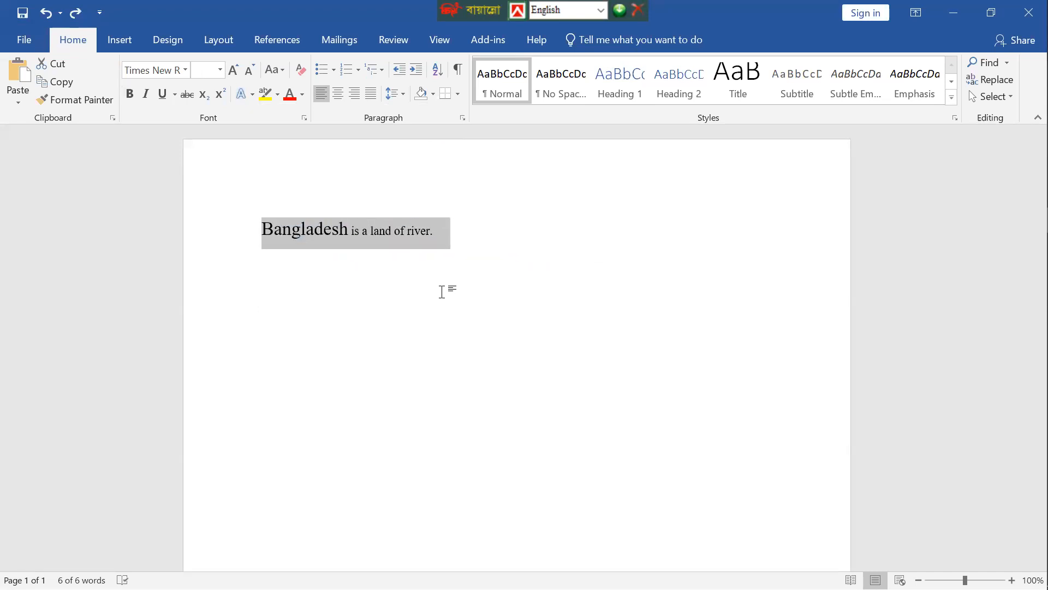
key(ctrl+z)
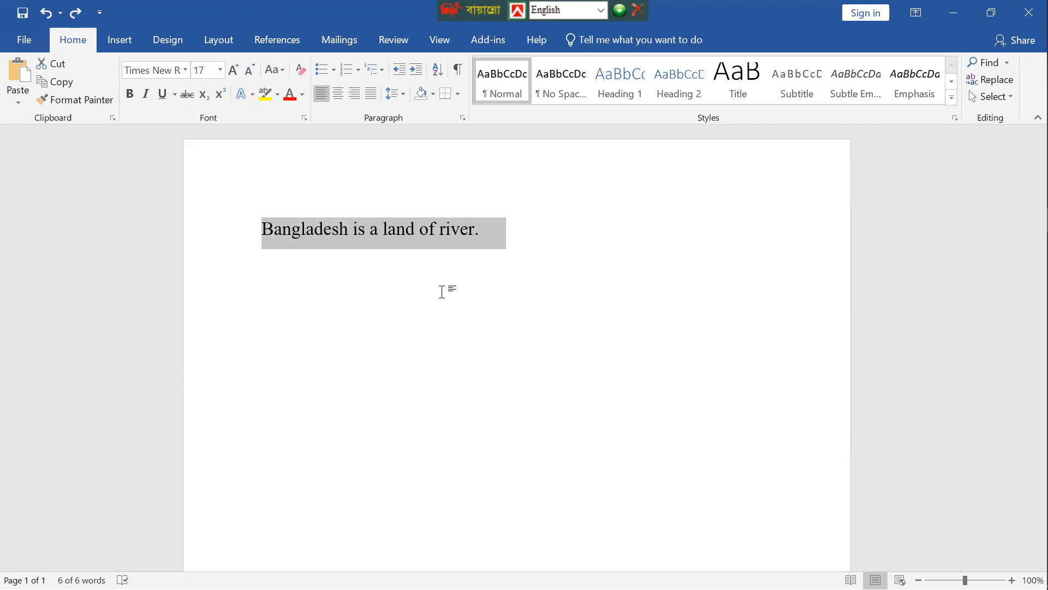
Step: Enlarge the whole sentence gradually to font size 39 and clear the selection
key(ctrl+bracketright)
key(ctrl+bracketright)
key(ctrl+bracketright)
key(ctrl+bracketright)
key(ctrl+bracketright)
key(ctrl+bracketright)
key(ctrl+bracketright)
key(ctrl+bracketright)
key(ctrl+bracketright)
key(ctrl+bracketright)
key(ctrl+bracketright)
key(ctrl+bracketright)
key(ctrl+bracketright)
key(ctrl+bracketright)
key(ctrl+bracketright)
key(ctrl+bracketright)
key(ctrl+bracketright)
key(ctrl+bracketright)
key(ctrl+bracketright)
key(ctrl+bracketright)
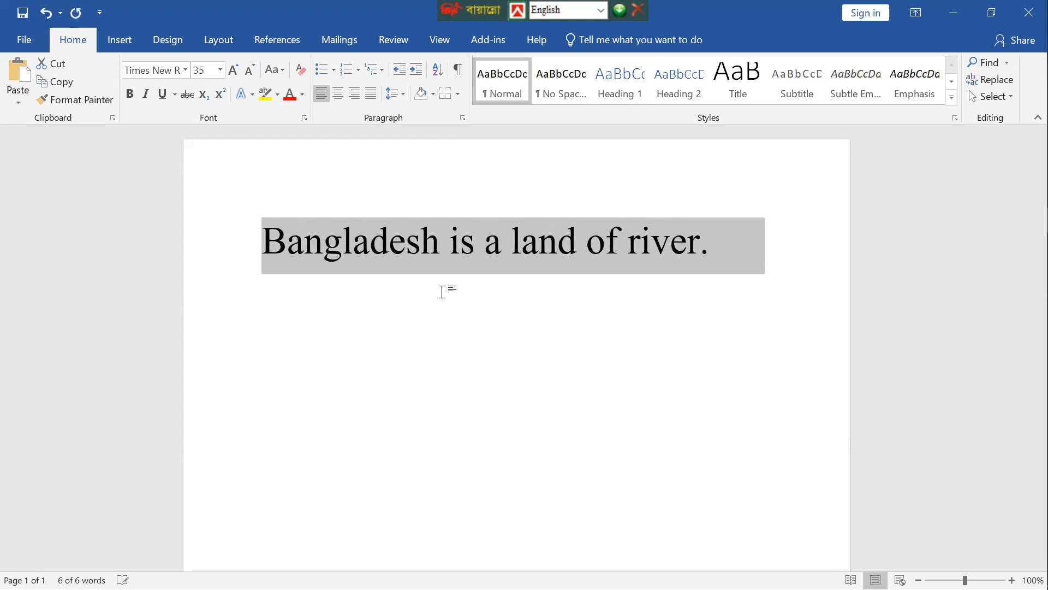
click(319, 359)
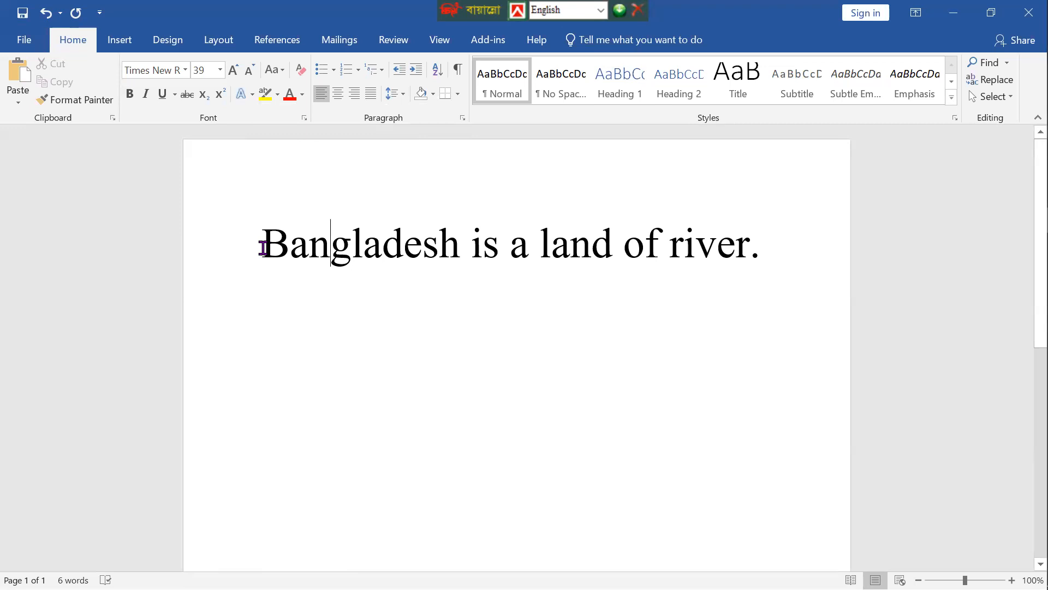
Step: Decline the incoming WhatsApp voice call and highlight the word "Bangladesh" in dark blue
drag(266, 249, 460, 262)
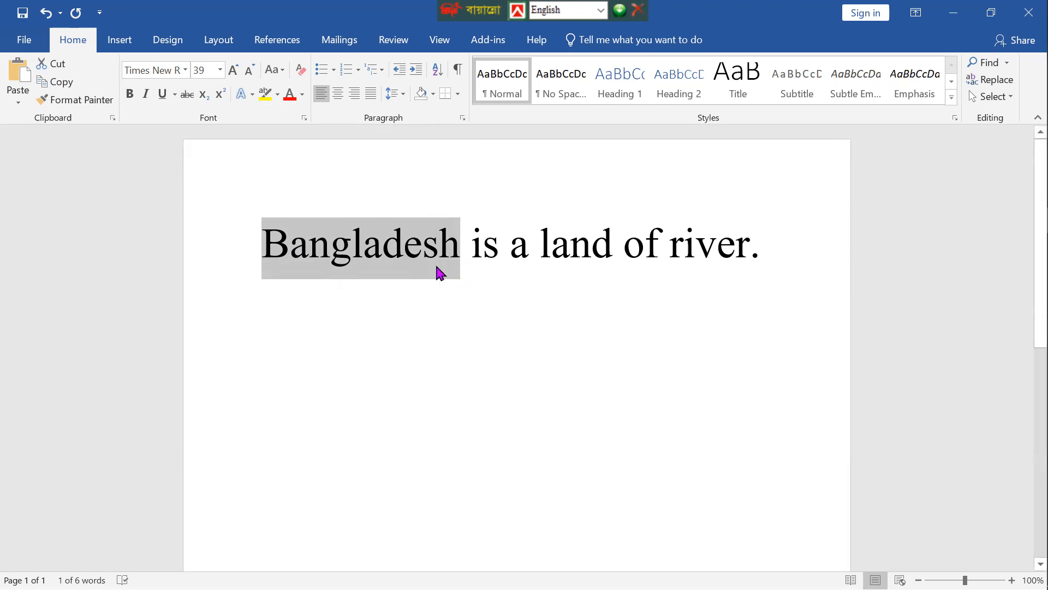
click(419, 300)
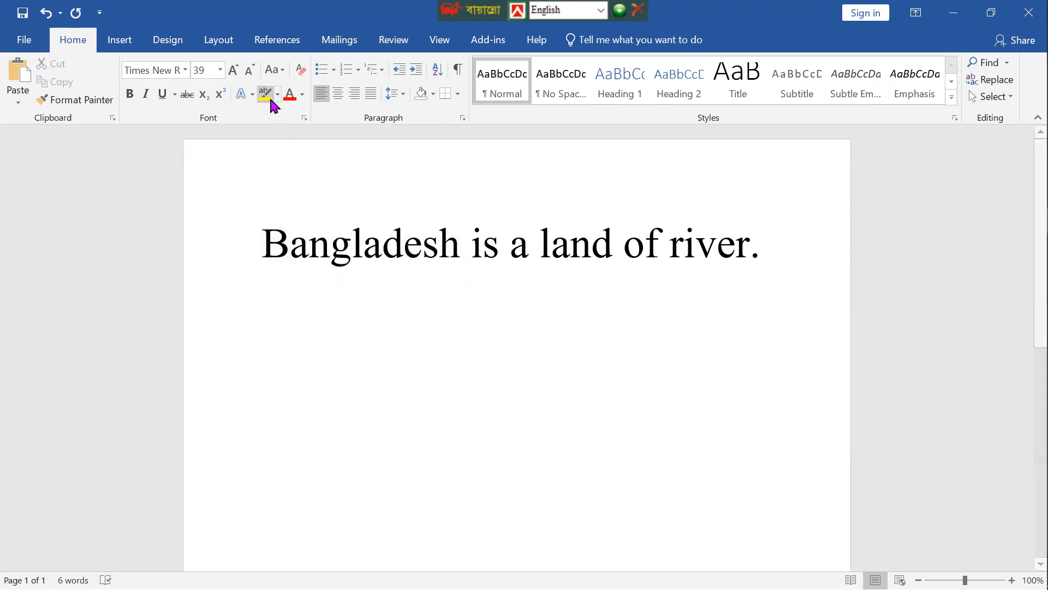
drag(259, 246, 468, 265)
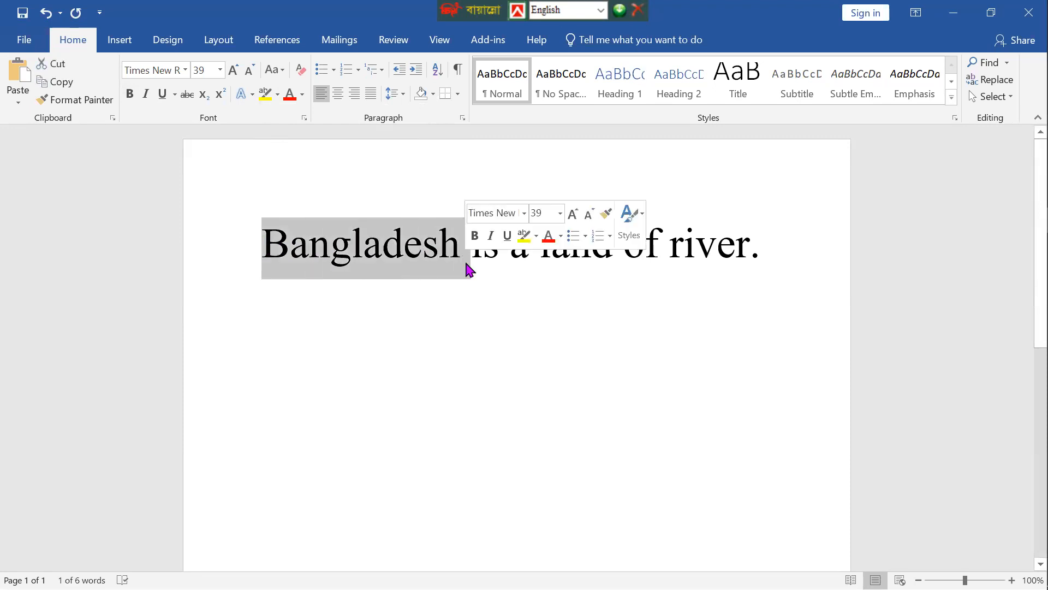
click(278, 96)
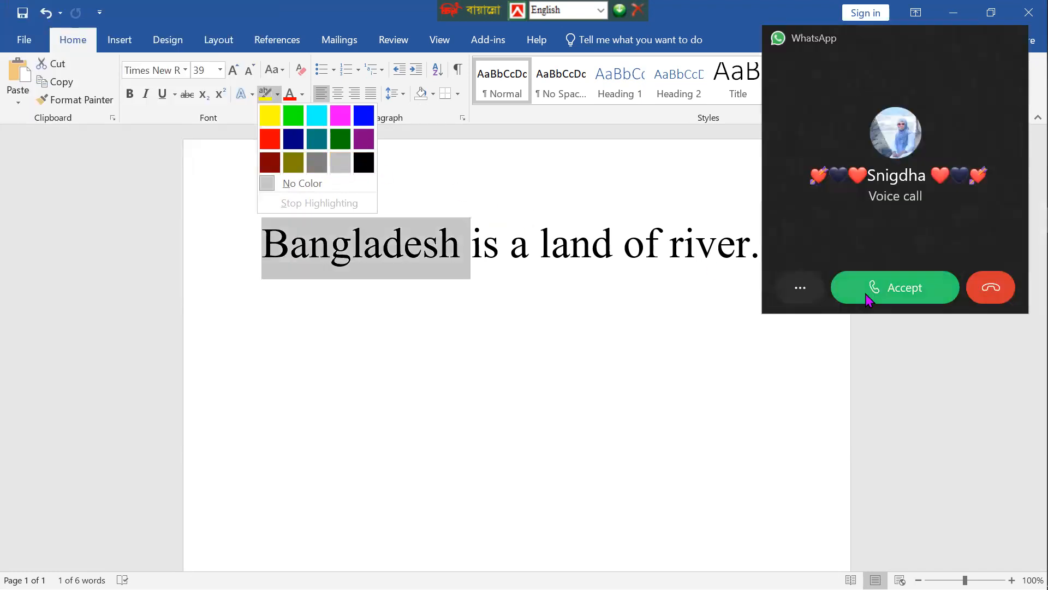
click(995, 292)
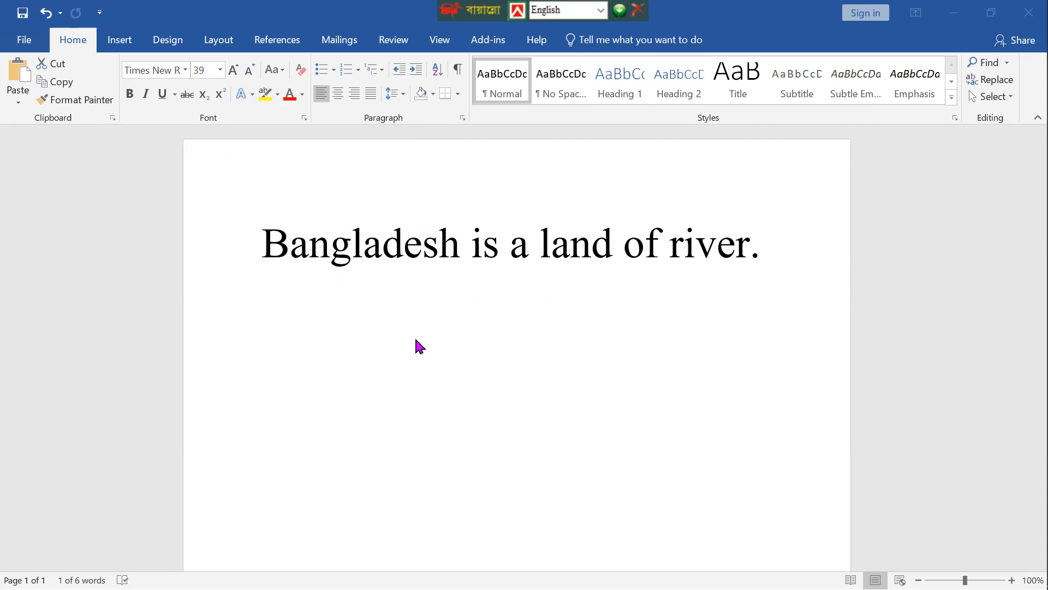
click(279, 98)
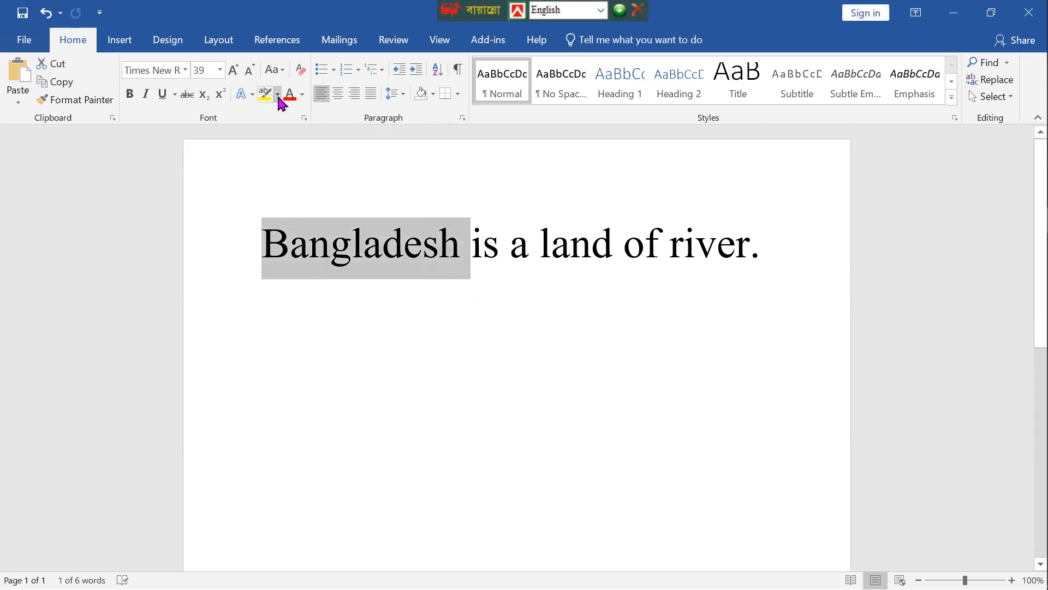
click(279, 97)
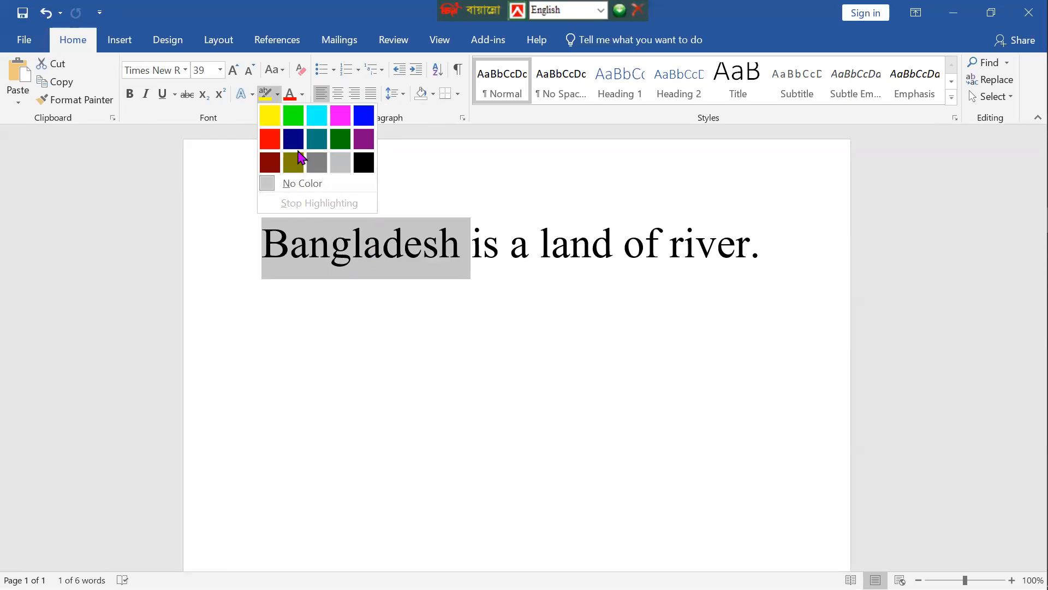
click(293, 140)
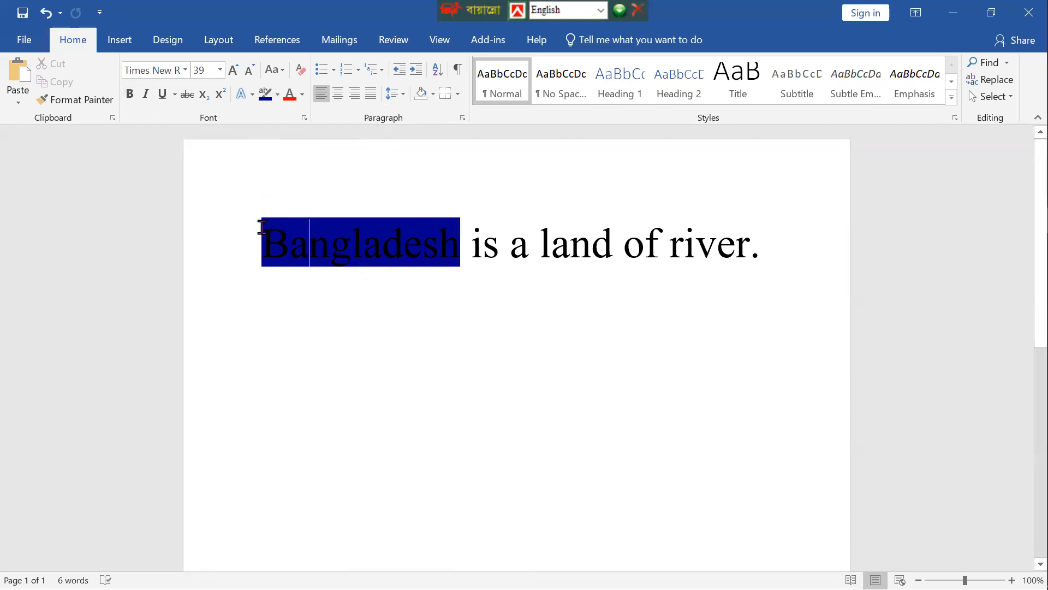
Step: Remove the highlight colour from the word "Bangladesh" and clear the selection
drag(257, 227, 459, 235)
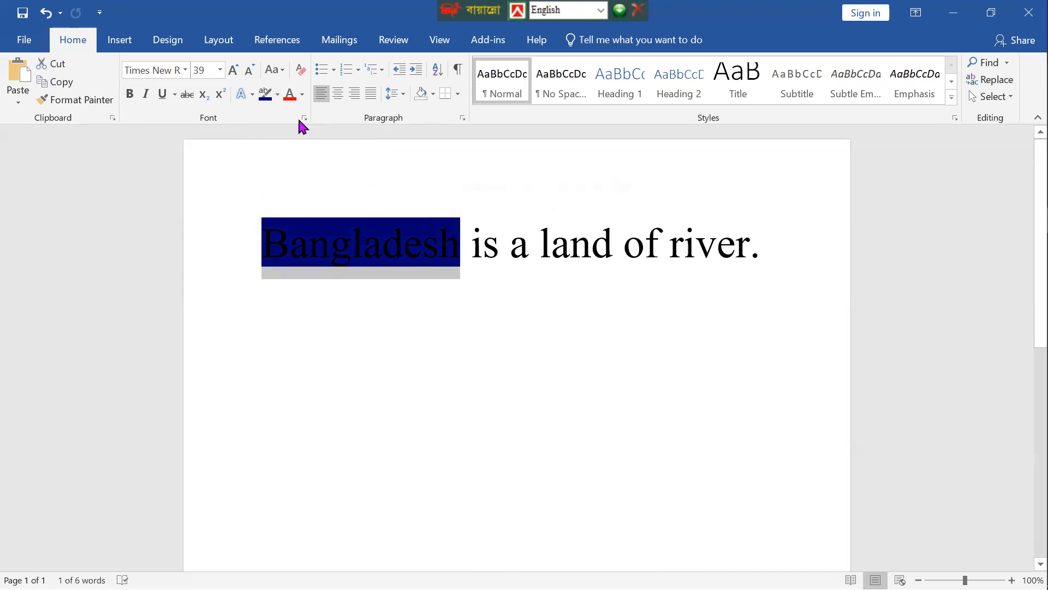
click(277, 95)
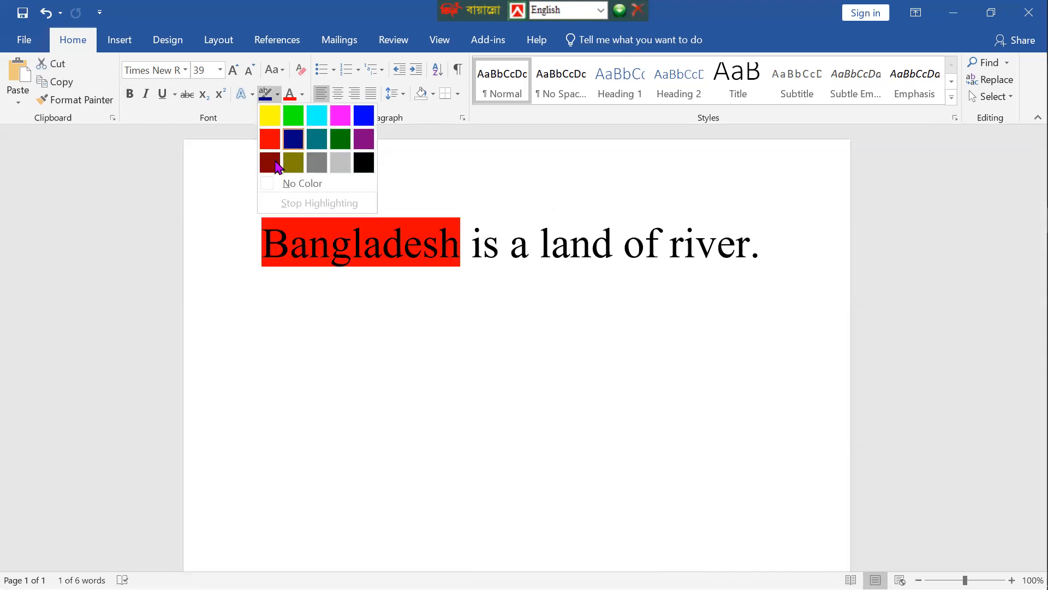
click(276, 184)
key(Right)
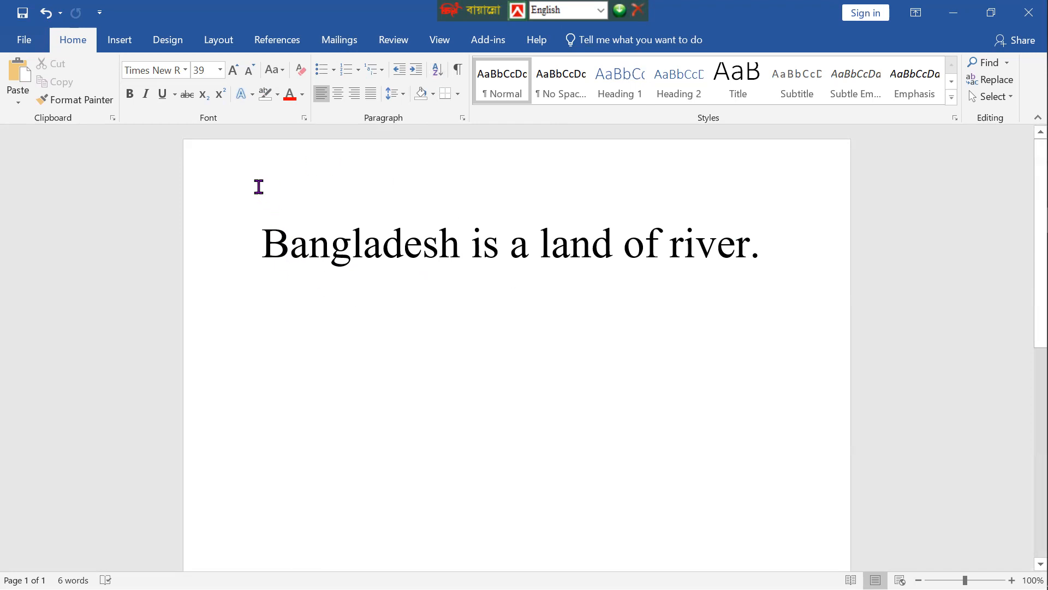
Step: Set the font colour of the sentence, excluding its full stop, to a darker theme blue and clear the selection
click(301, 97)
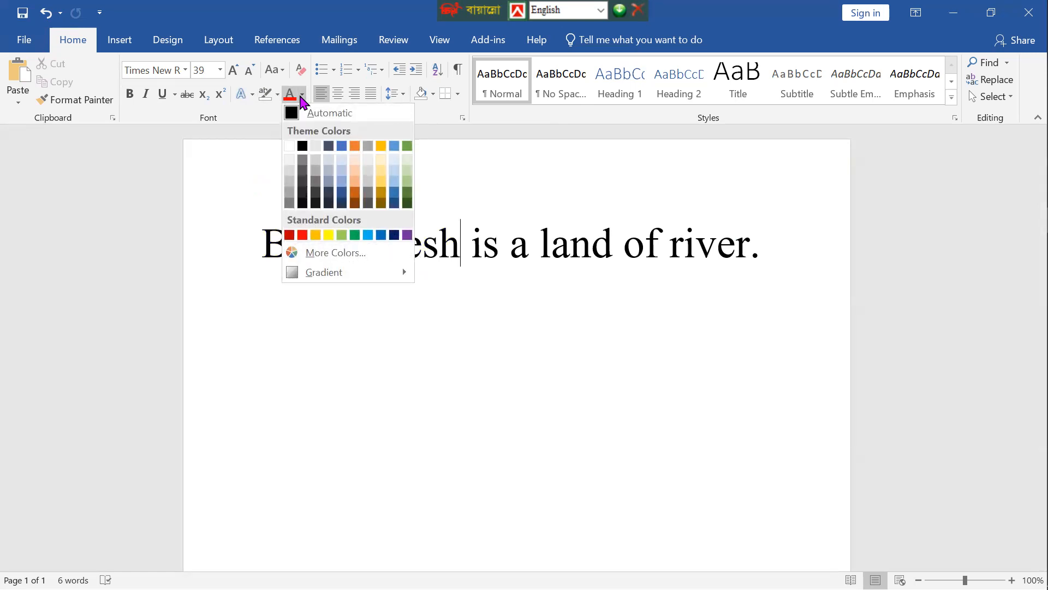
click(300, 98)
drag(268, 236, 748, 261)
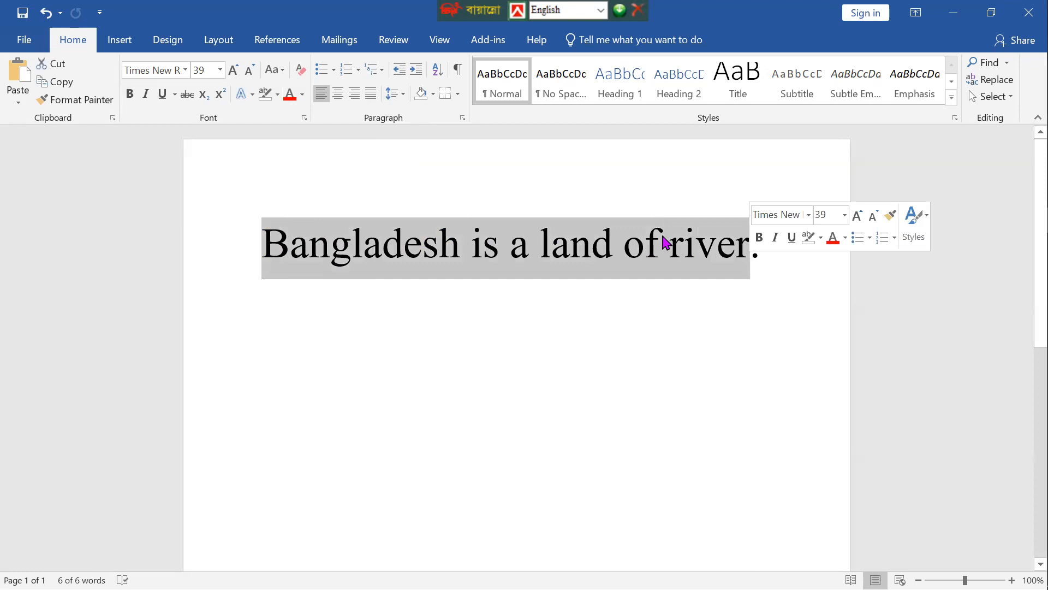
click(302, 95)
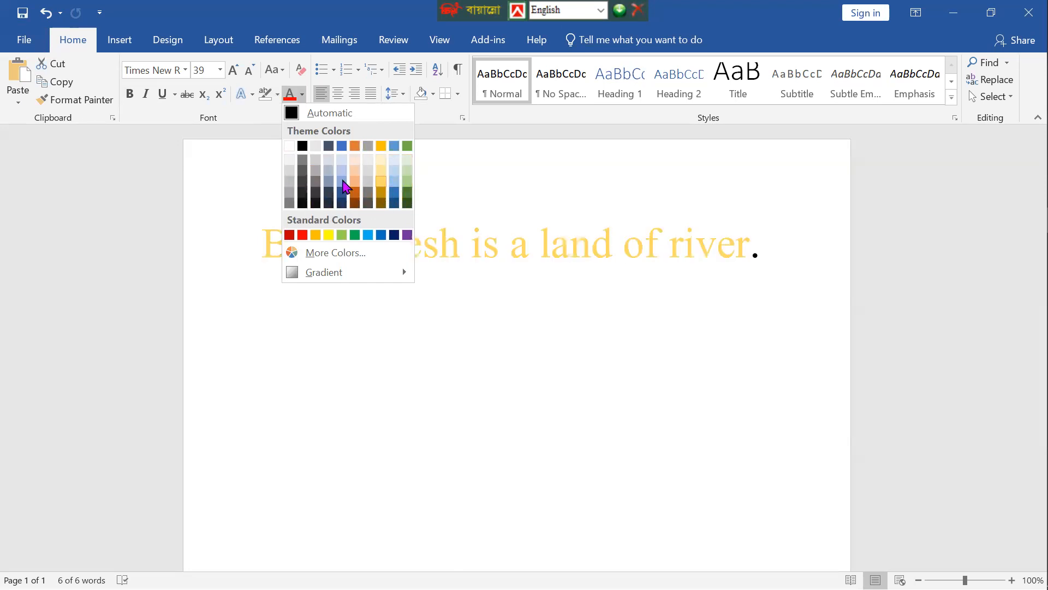
key(Escape)
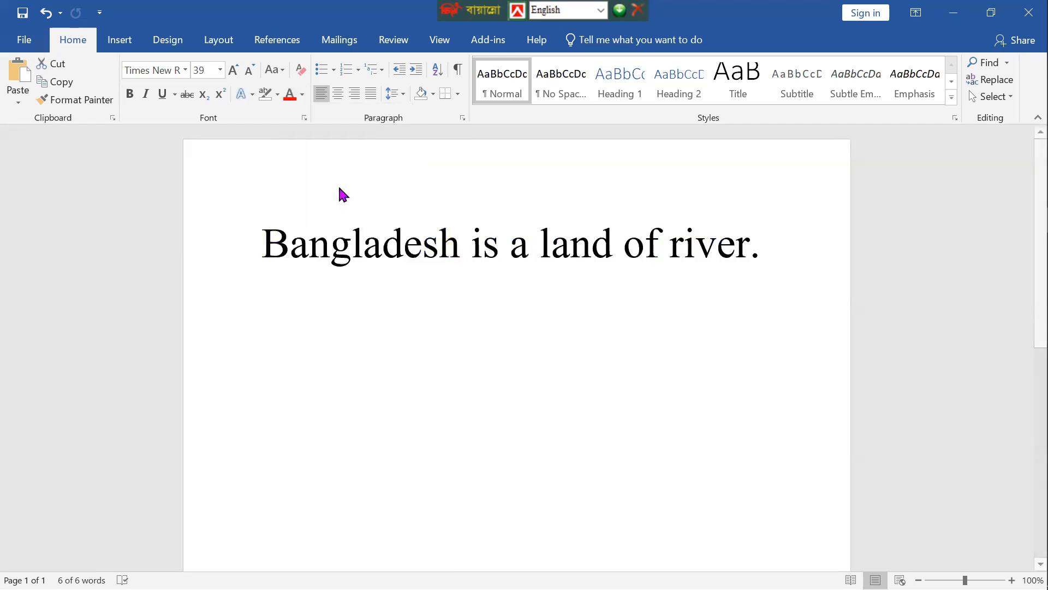
click(339, 188)
click(542, 268)
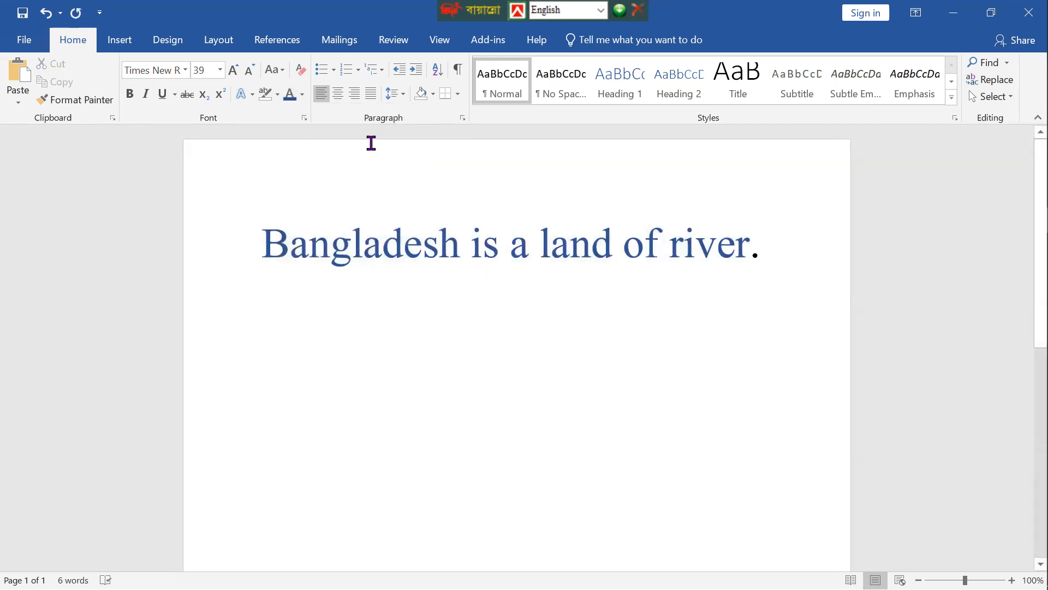
Step: Set the font colour of the word "Bangladesh" to the standard green
drag(297, 250, 714, 287)
click(714, 287)
drag(263, 243, 461, 251)
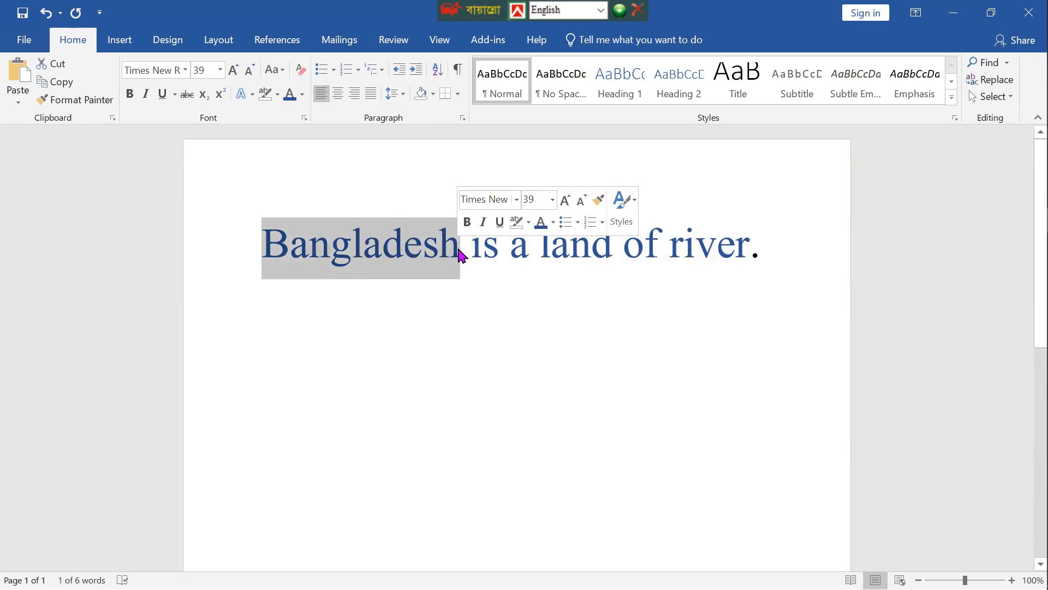
click(302, 95)
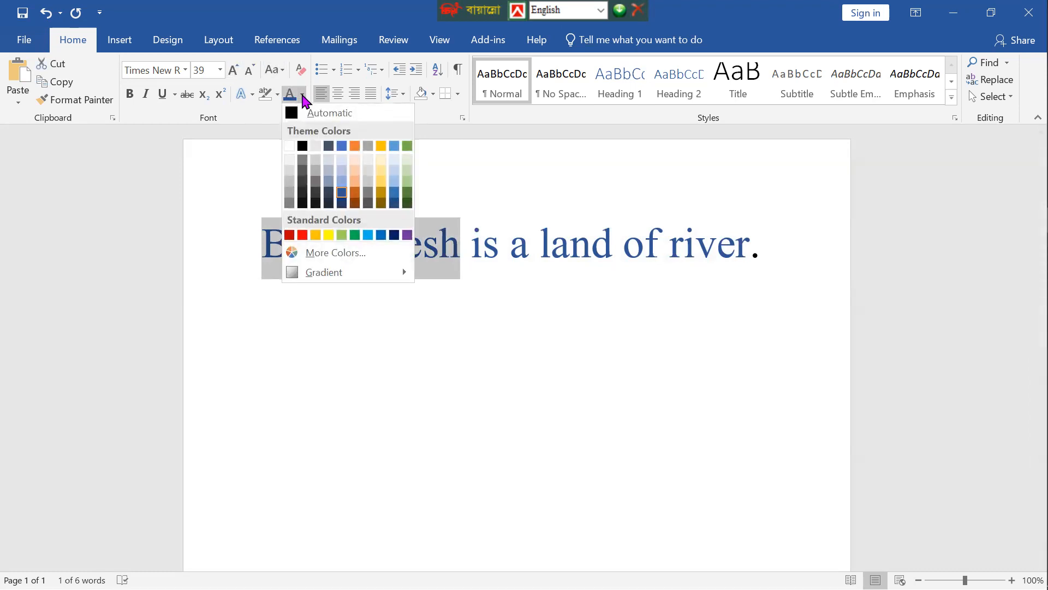
click(354, 234)
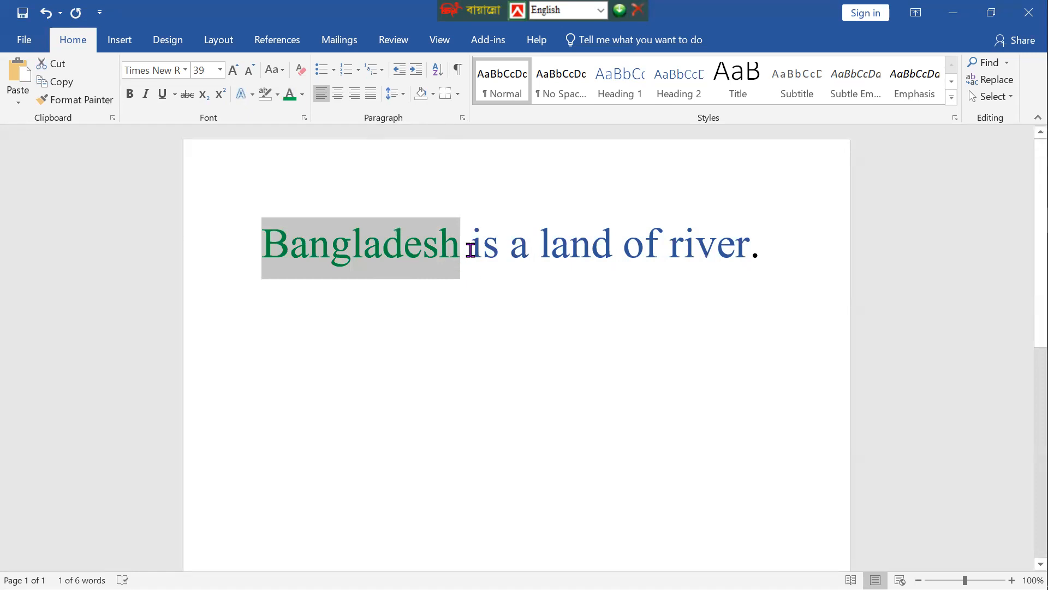
Step: Set the font colour of "is a land of river" to the standard red and clear the selection
drag(472, 251, 744, 269)
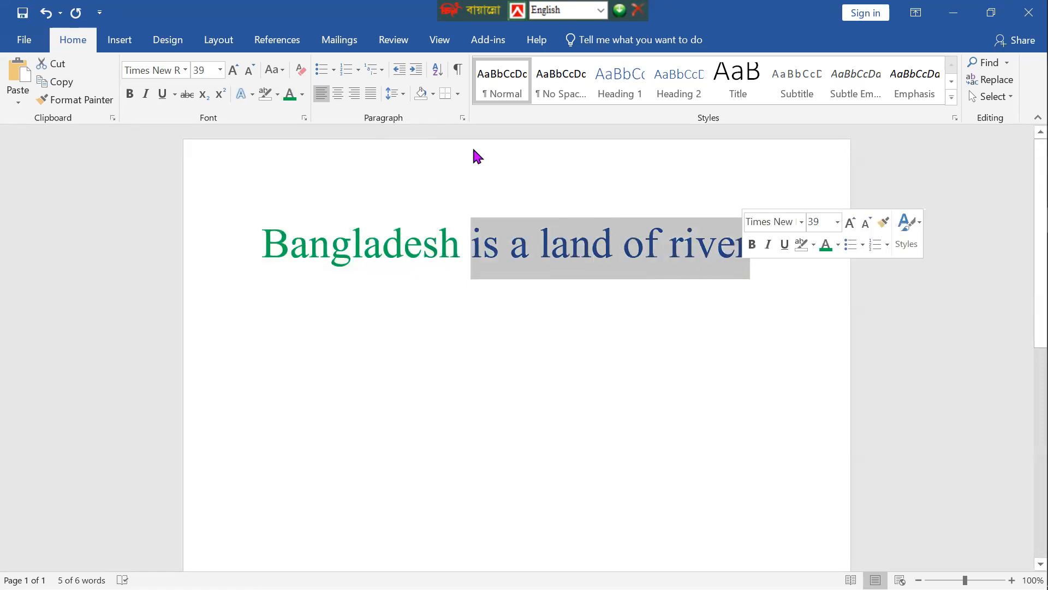
click(302, 95)
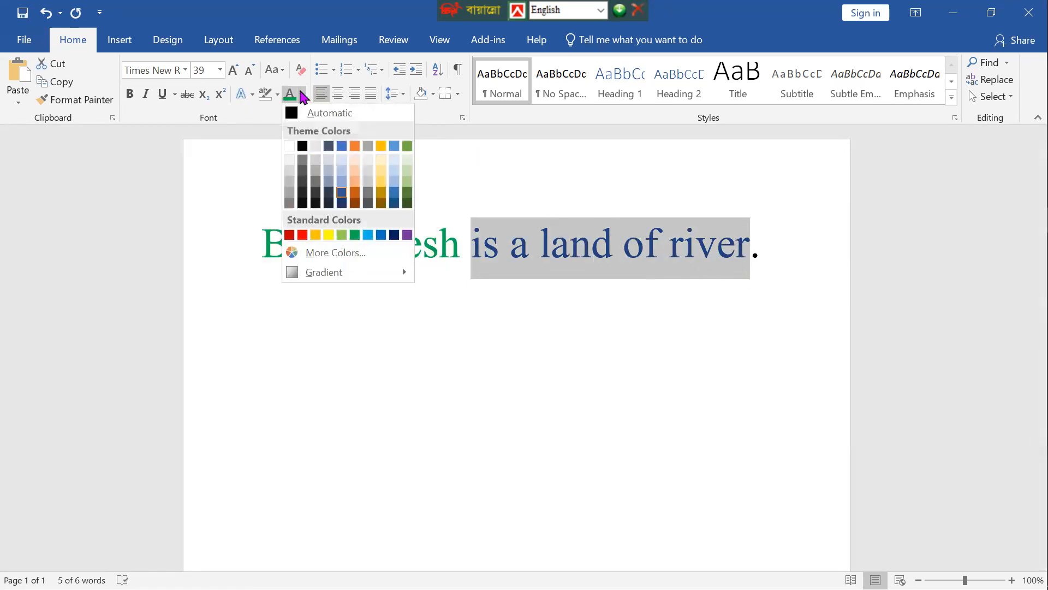
click(302, 234)
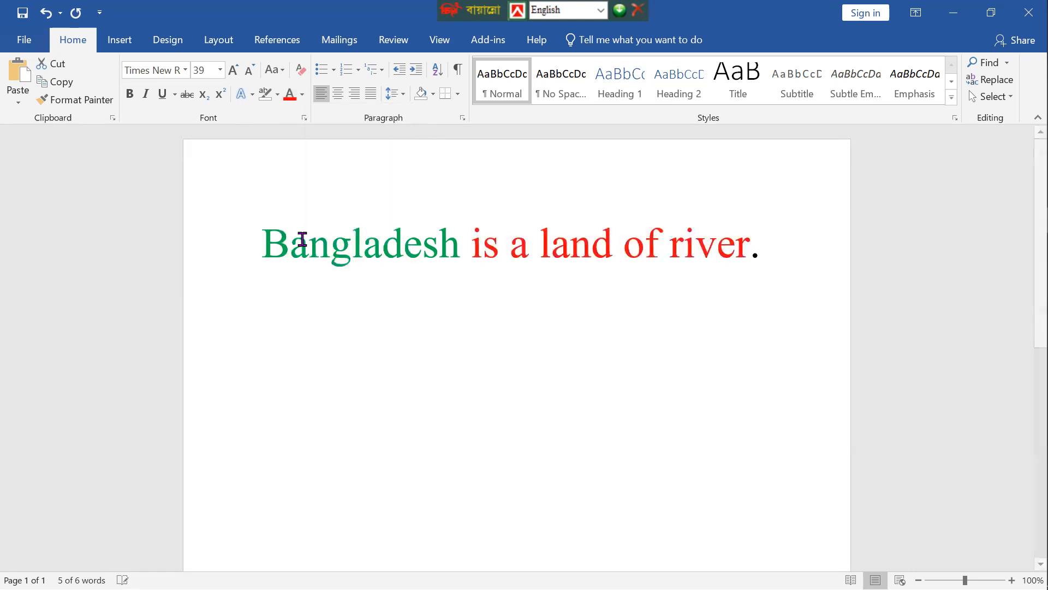
click(667, 322)
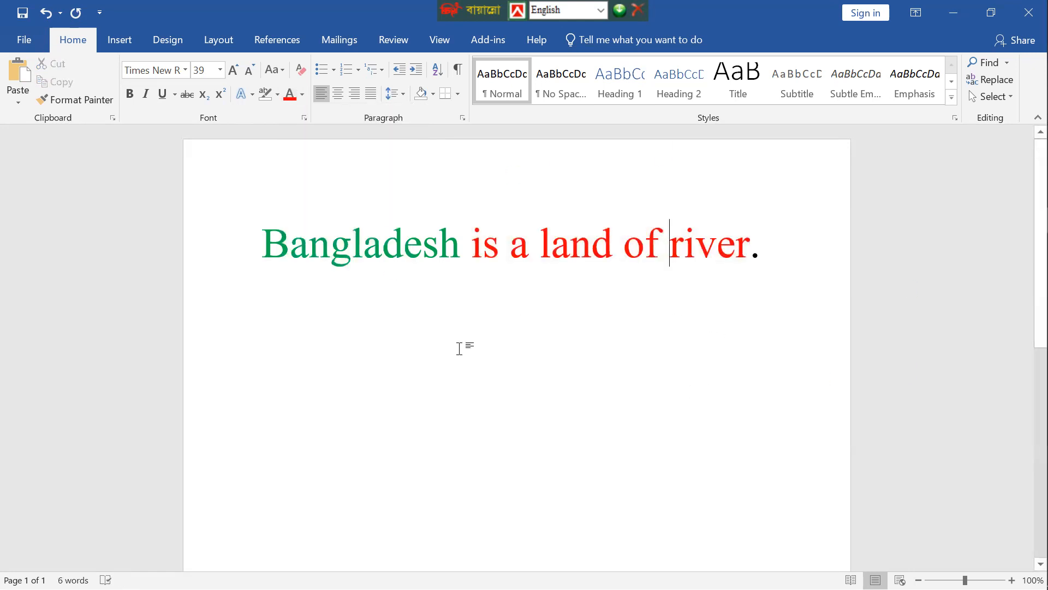